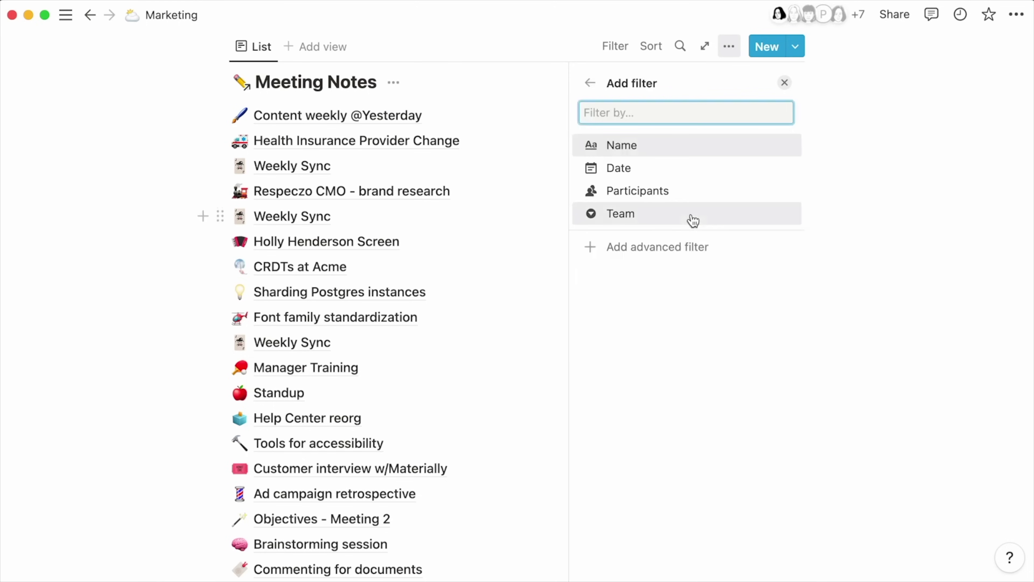
Step: Filter the meeting notes by Team so only Marketing notes show, keeping the filter
click(692, 221)
click(685, 192)
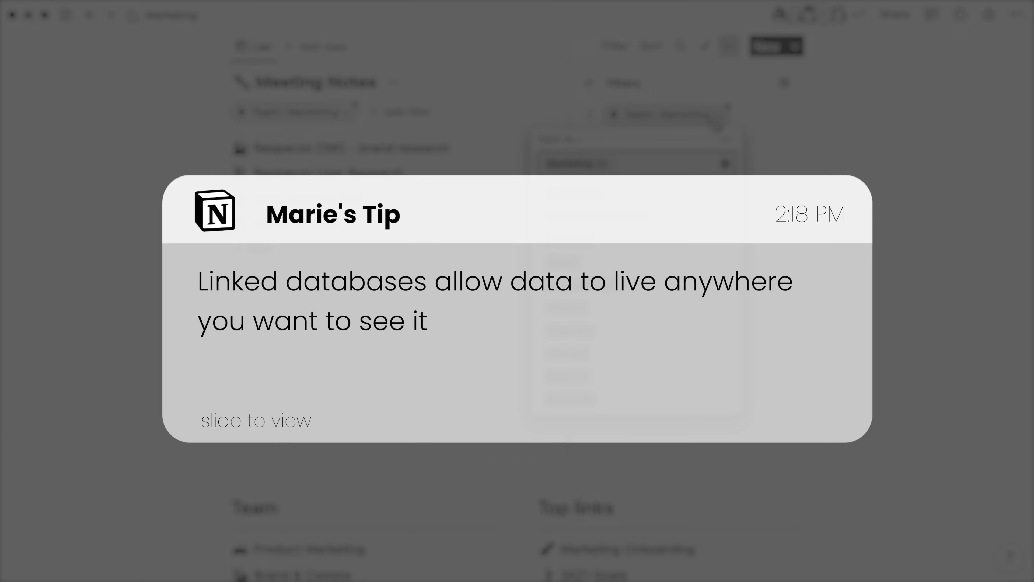
click(640, 233)
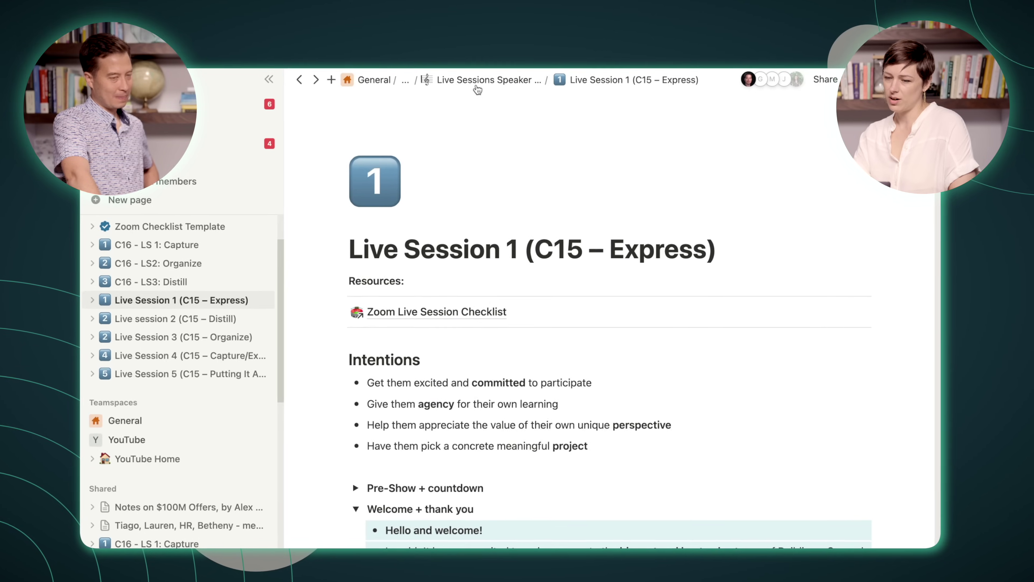
Step: Go to Live Sessions Speaker Notes and start a '/d' block below the Session 1–5 links
click(471, 70)
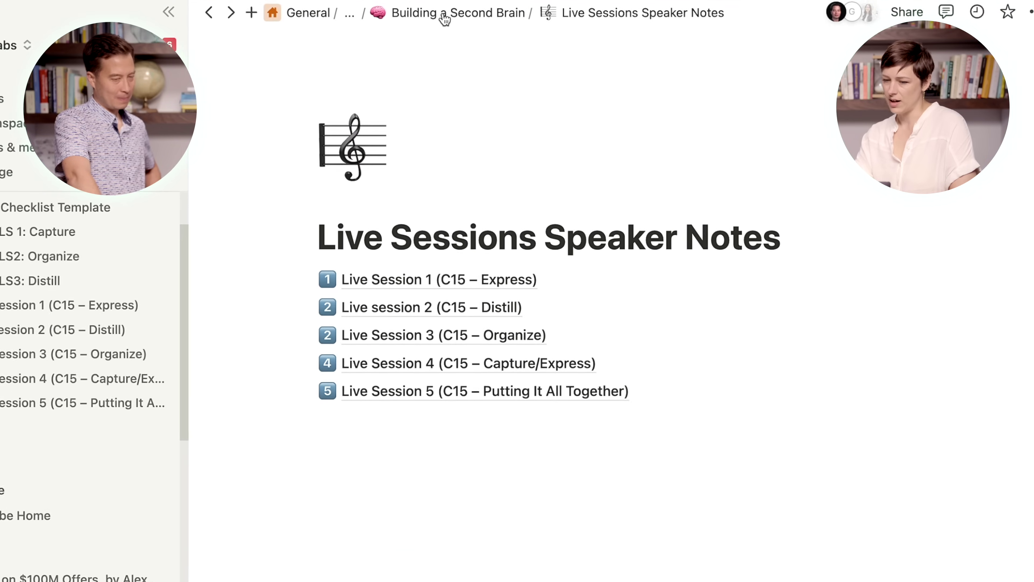
click(537, 449)
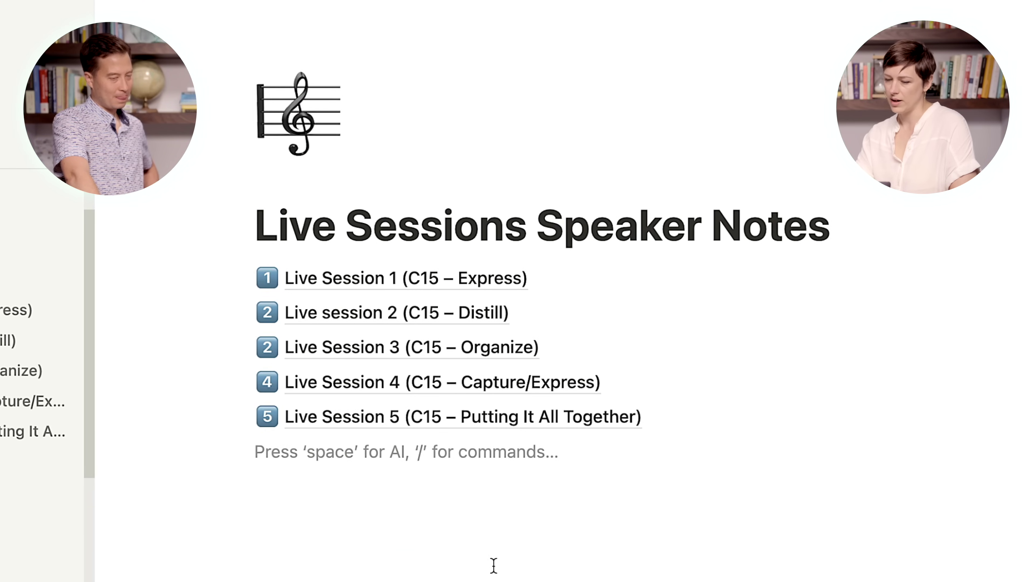
key(Return)
text(/)
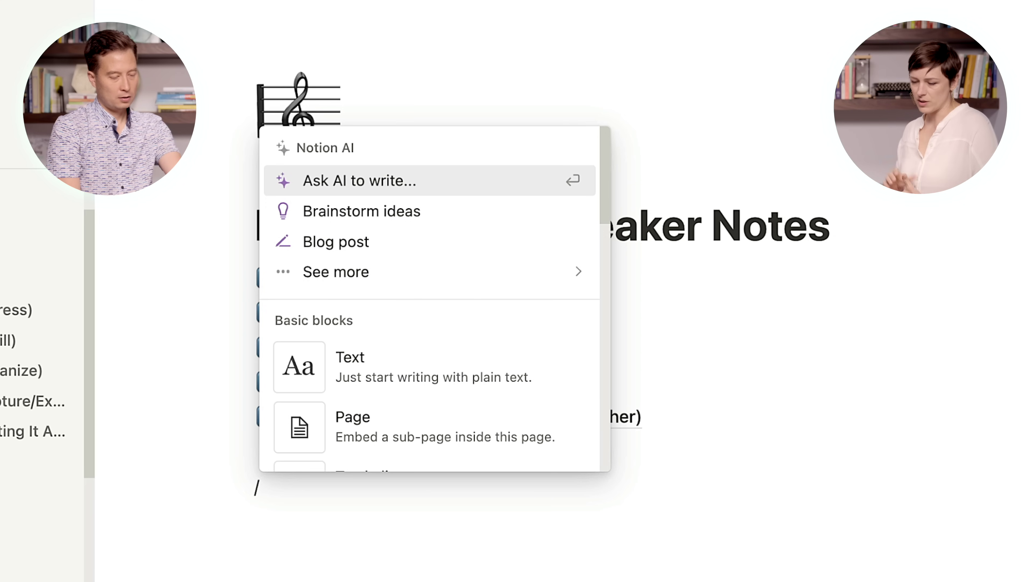
text(d)
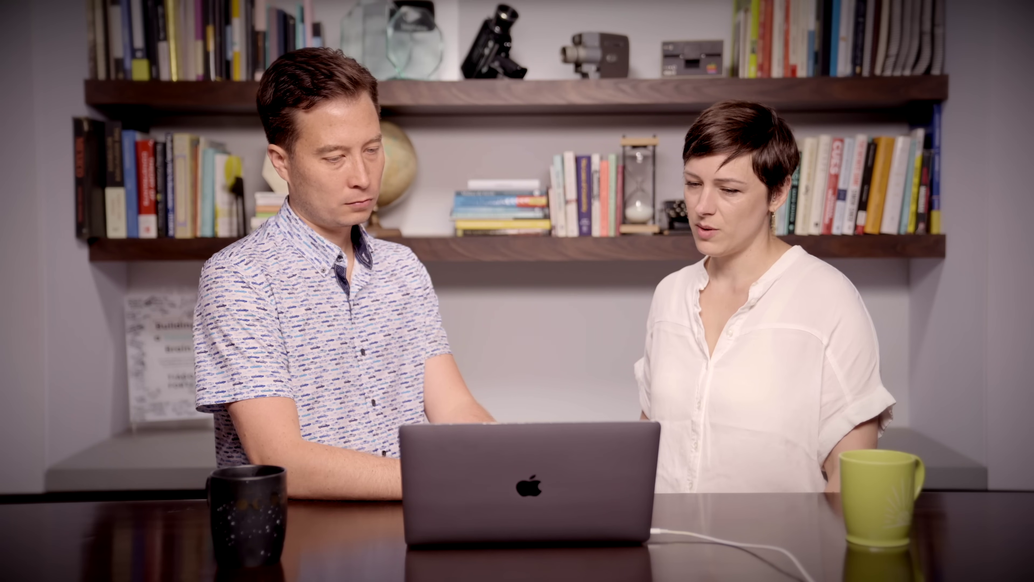
Step: Select all five Live Session page links
drag(167, 93, 306, 440)
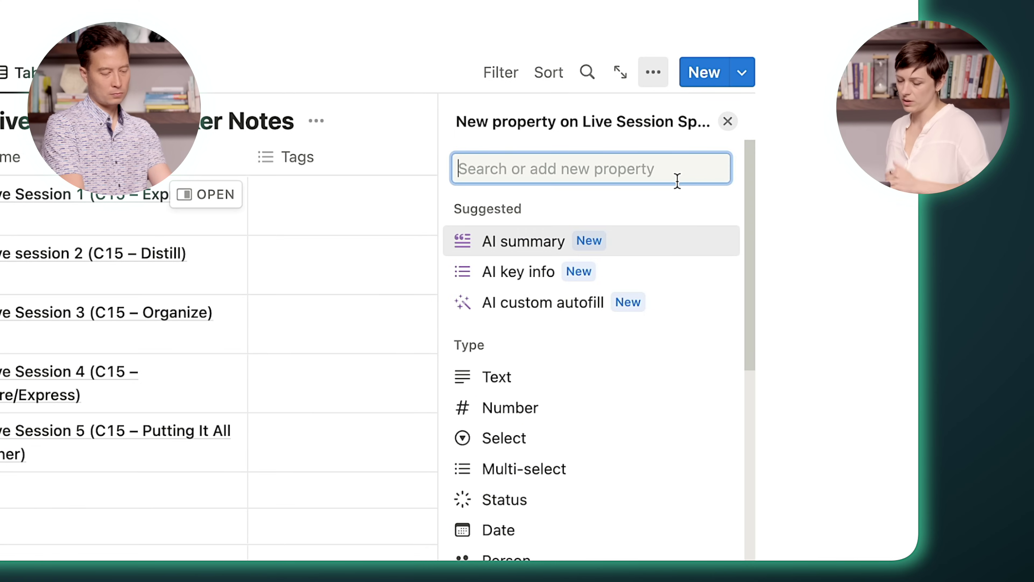
Step: Add Created by and Last edited time columns to the Live Session Speaker Notes table
text(cre)
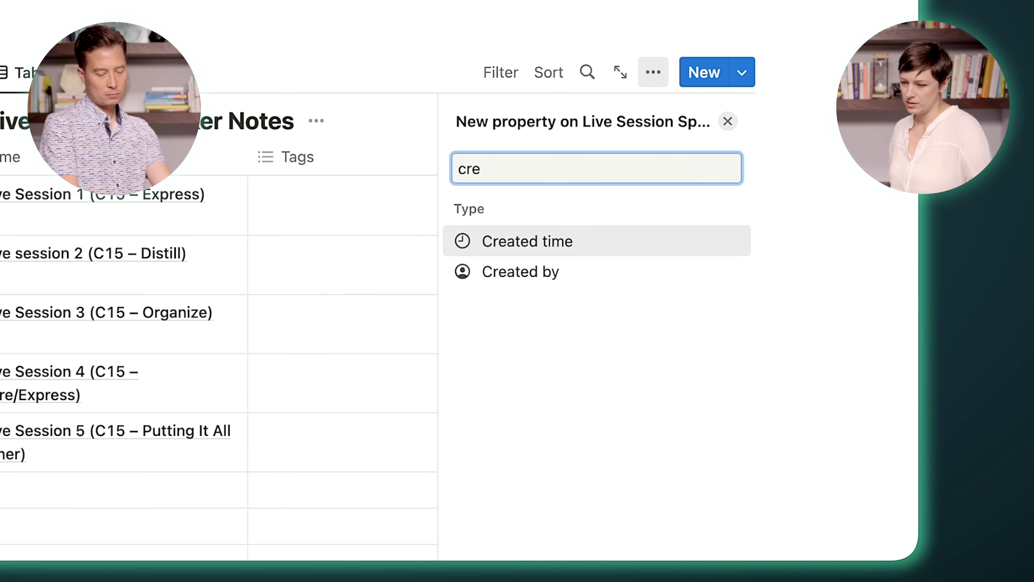
click(532, 272)
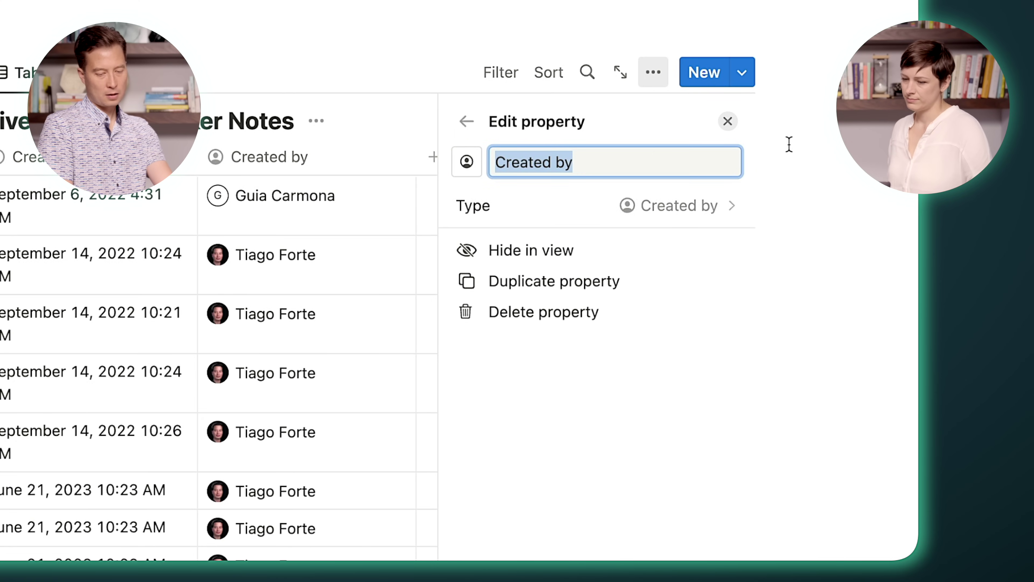
key(super+z)
text(time)
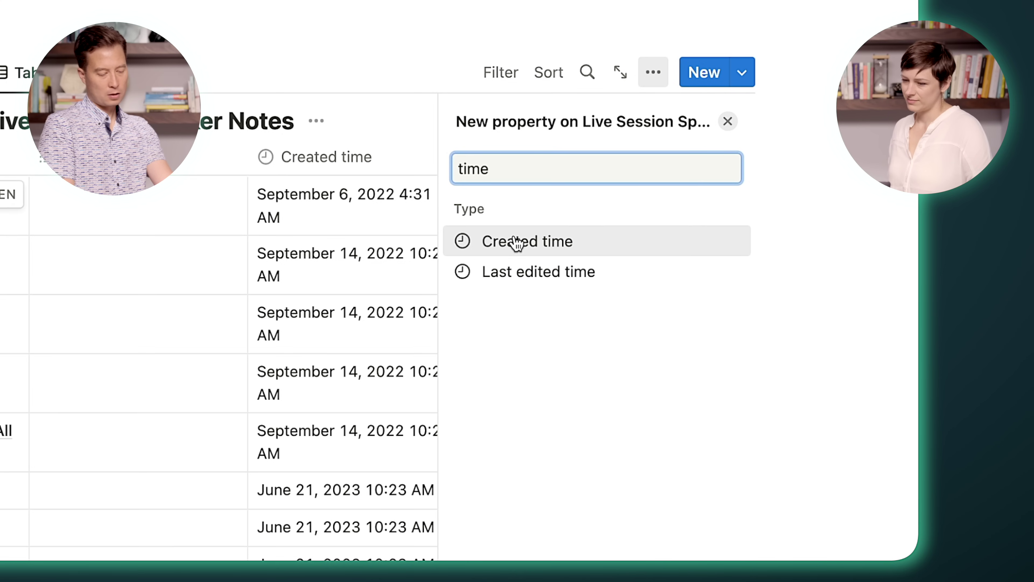
click(524, 278)
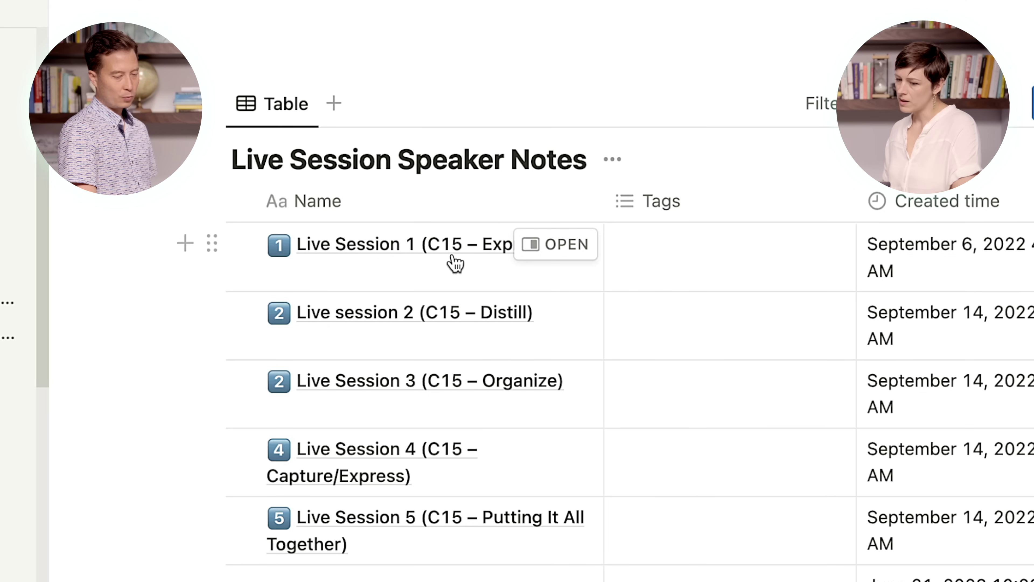
Step: Give all five Live Session rows the V15 tag and narrow the Tags column
click(731, 260)
text(V15\)
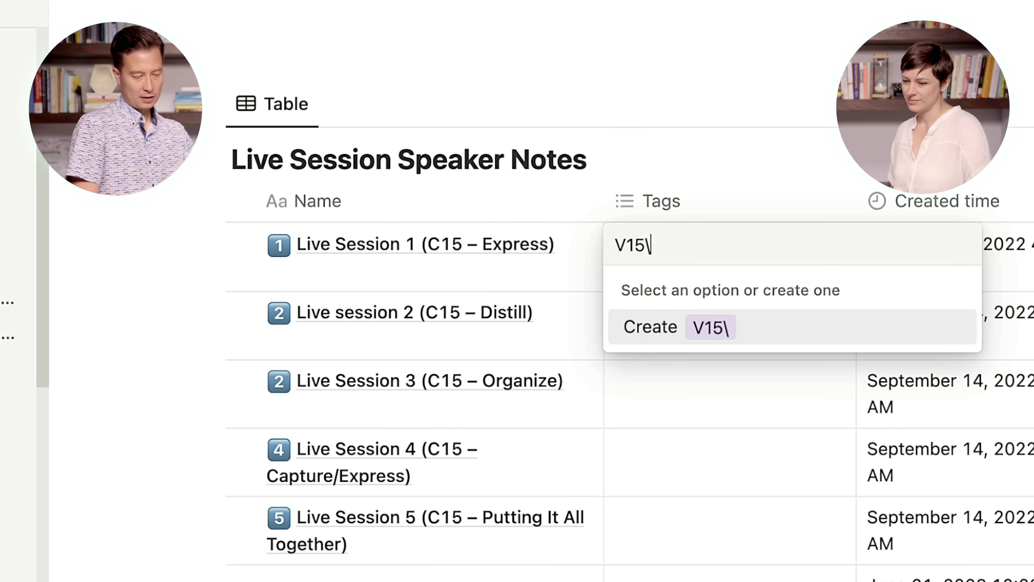
key(Escape)
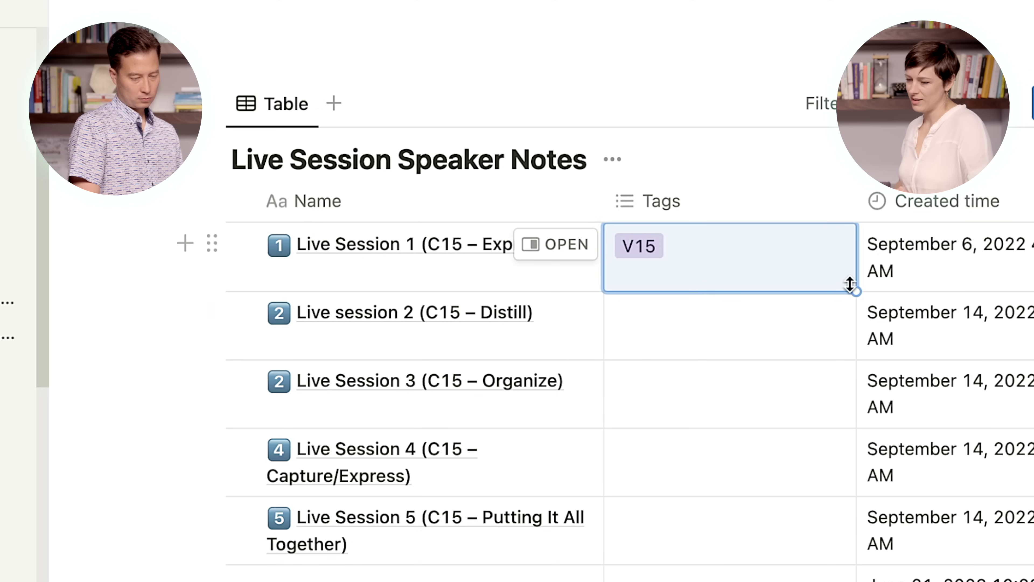
drag(849, 312, 808, 540)
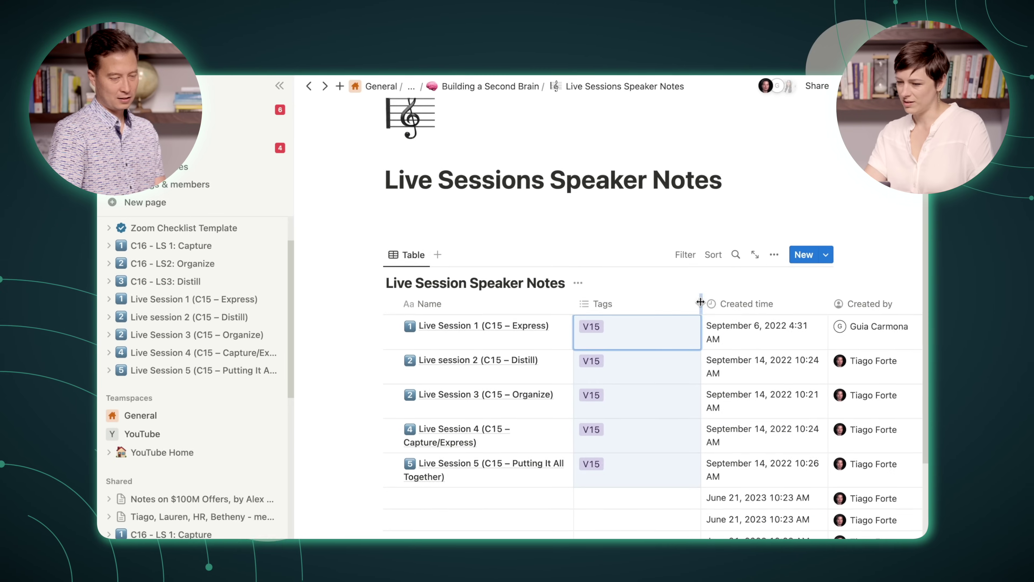
click(854, 195)
drag(699, 301, 636, 304)
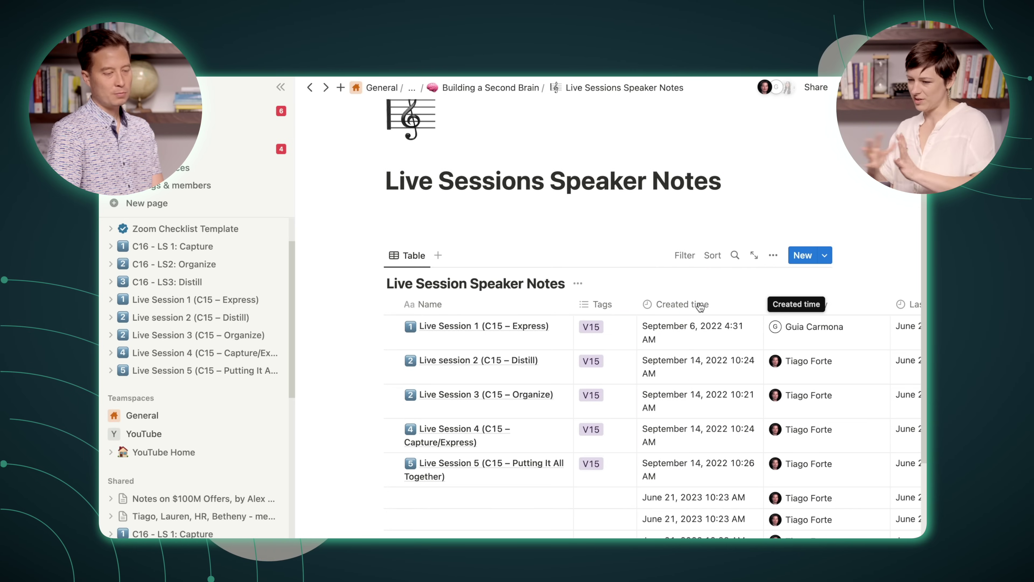
Step: Use Hide in view on the Created time column header
click(713, 304)
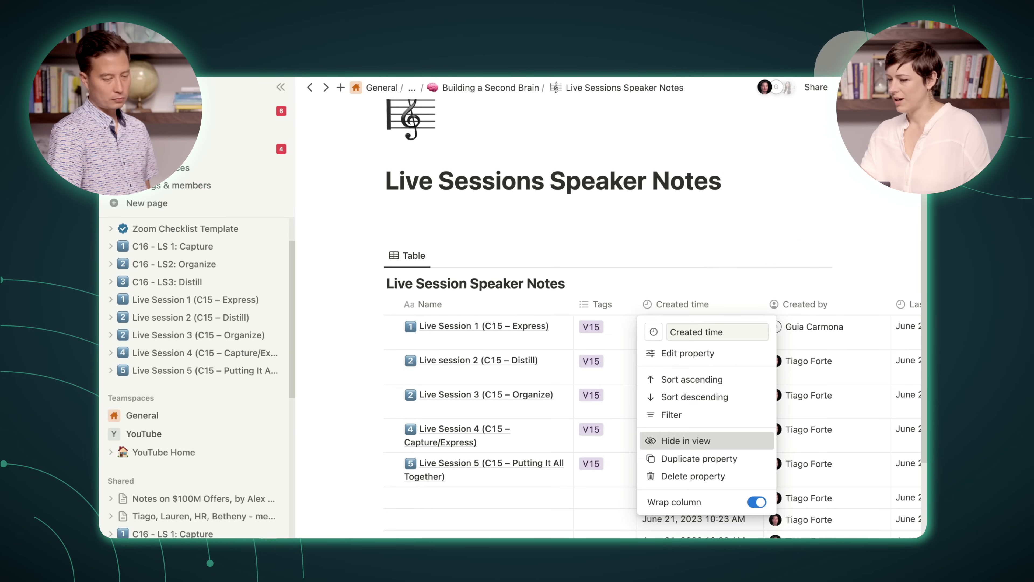
click(710, 443)
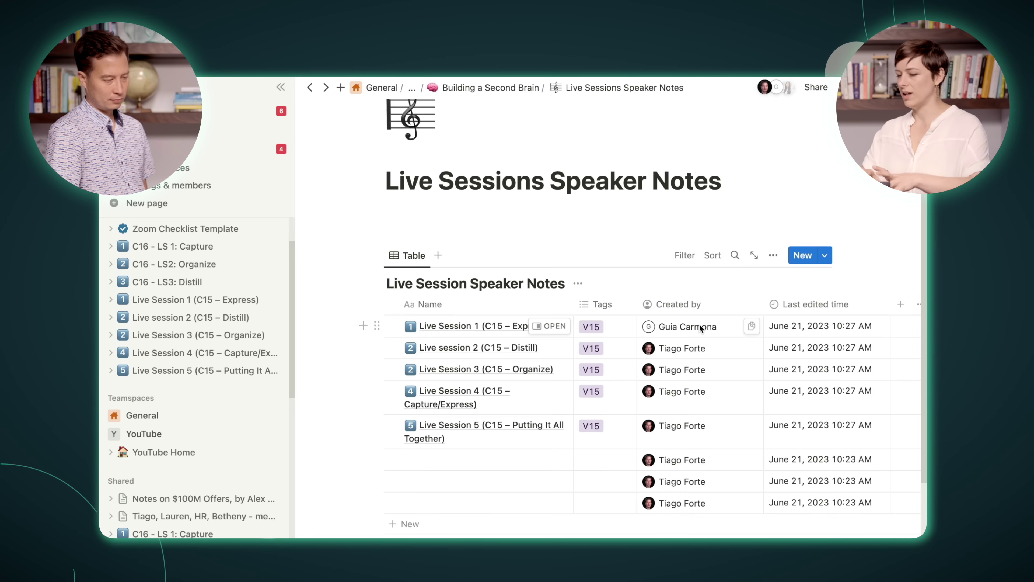
Step: Preview Live Session 1 beside the table and inspect its Created time property options
click(550, 326)
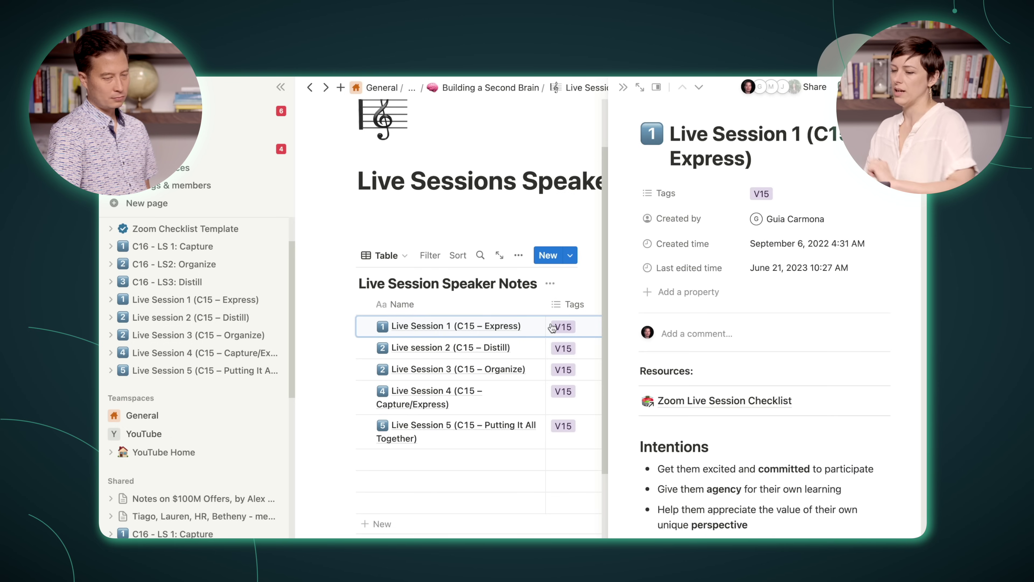
click(679, 239)
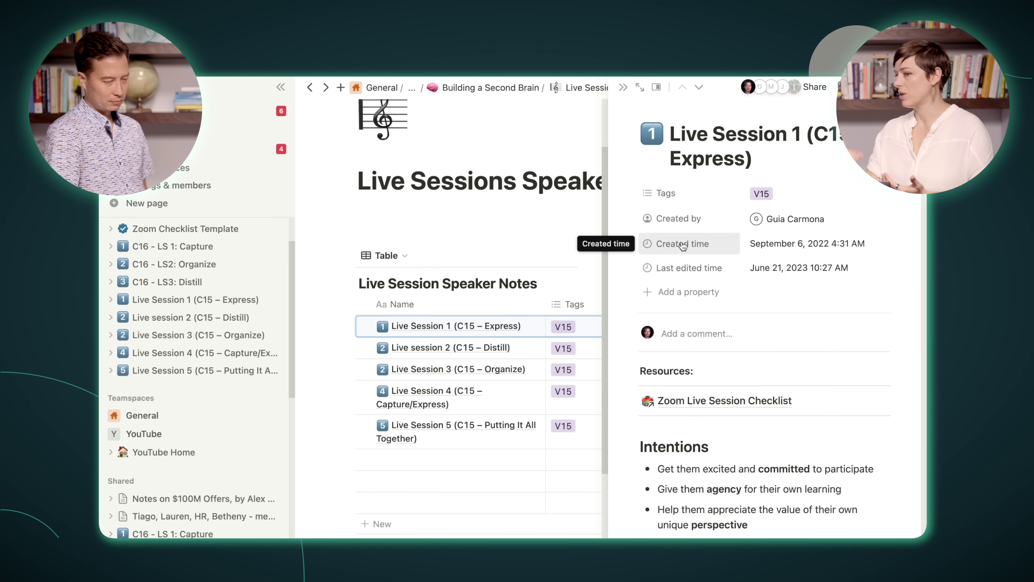
click(682, 246)
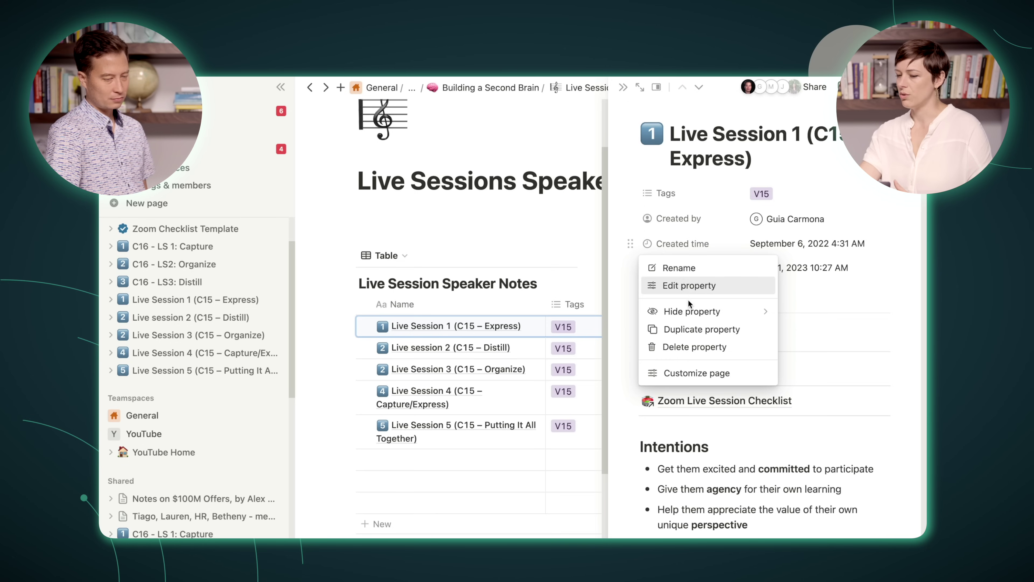
mouse_move(689, 306)
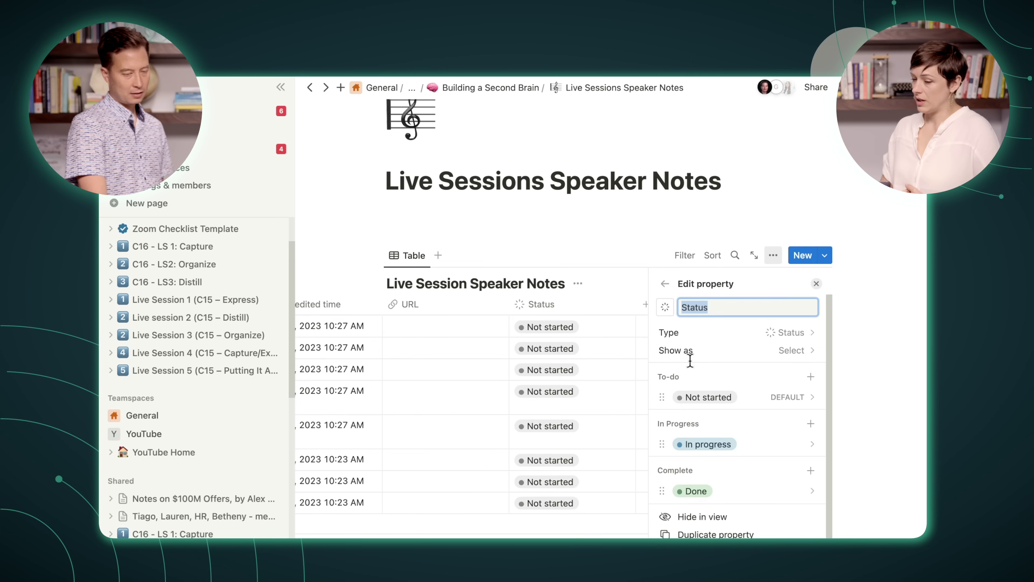
Step: Close the Status property editor
click(816, 284)
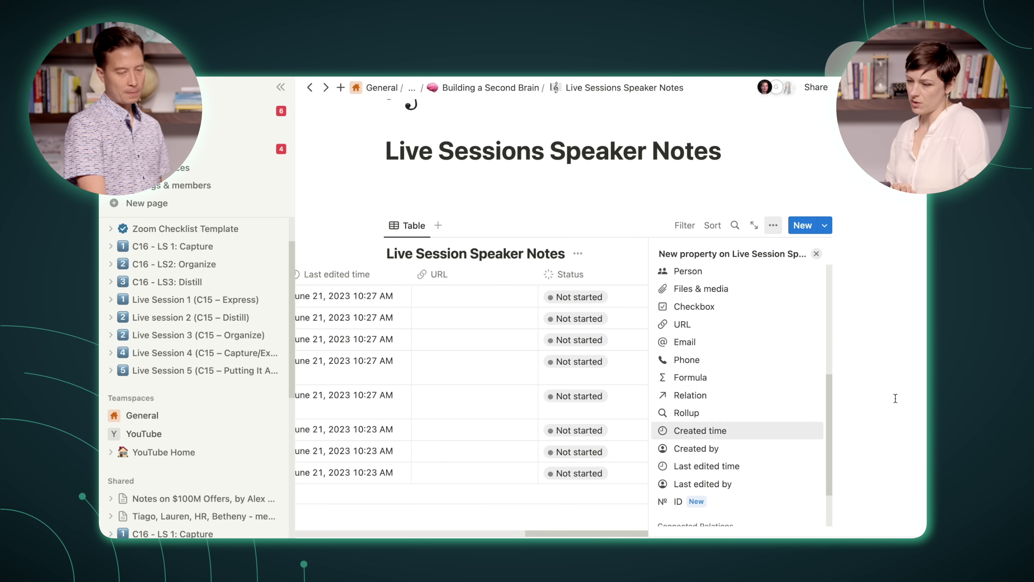
Step: Add a Person property named Instructor to the table
click(687, 271)
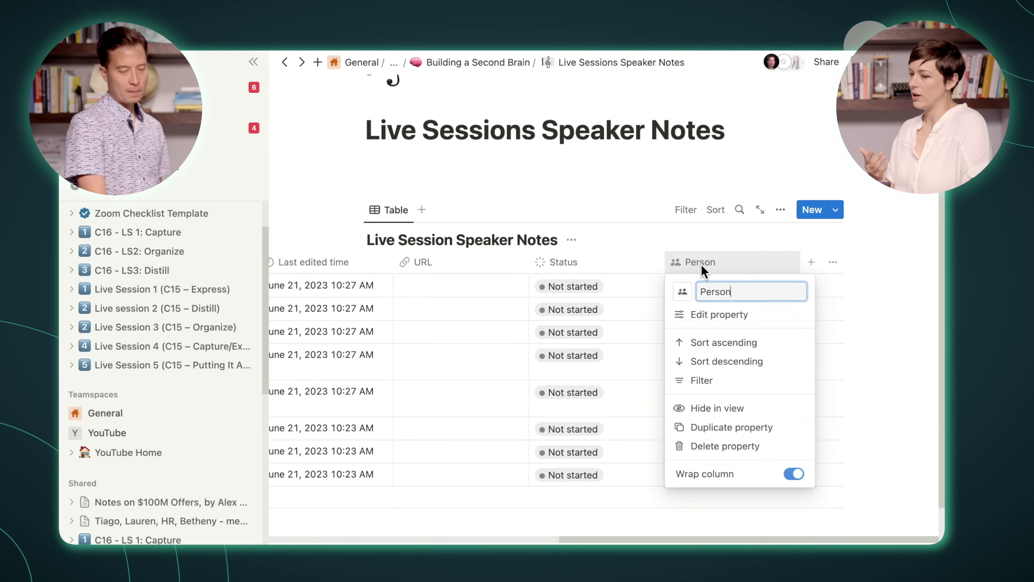
double_click(717, 292)
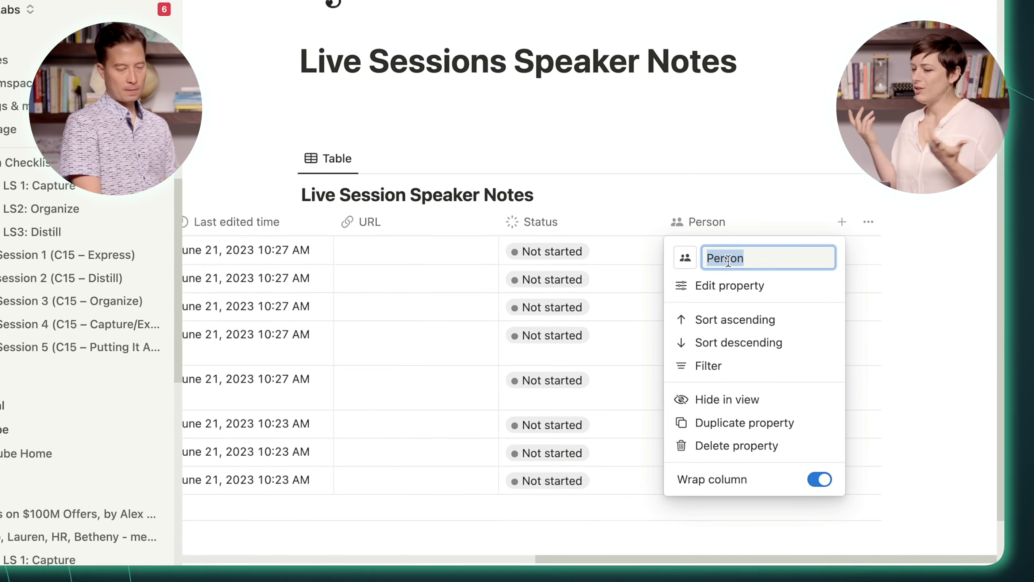
text(Instruc)
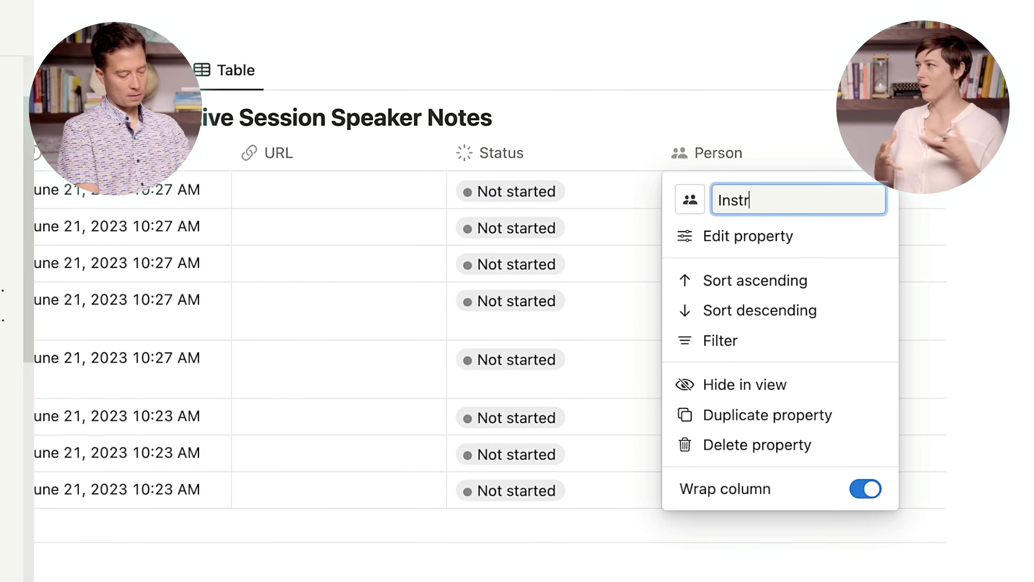
text(tor)
key(Return)
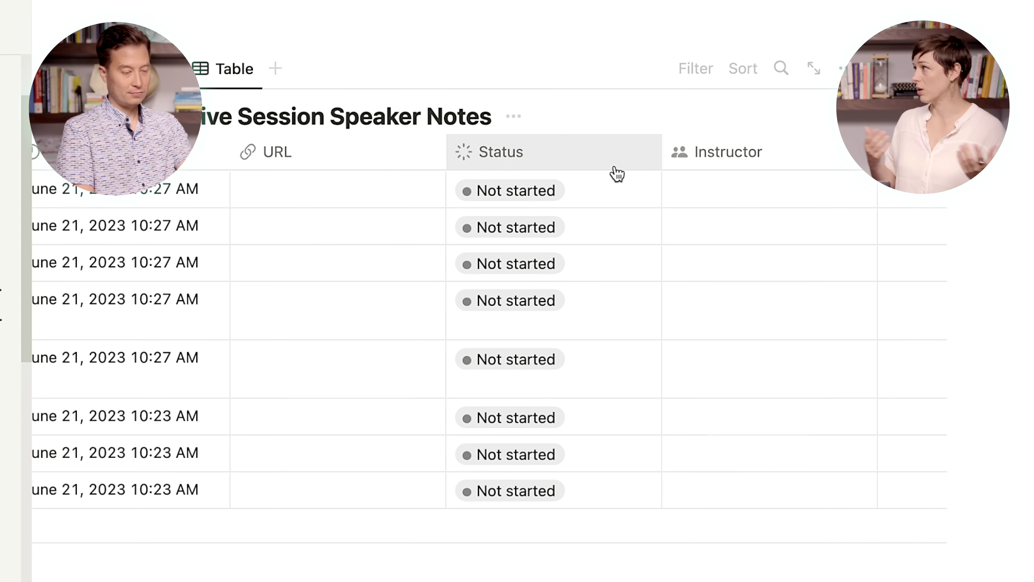
Step: Rename the URL column to 'Zoom recording' and preview Live Session 1
click(364, 158)
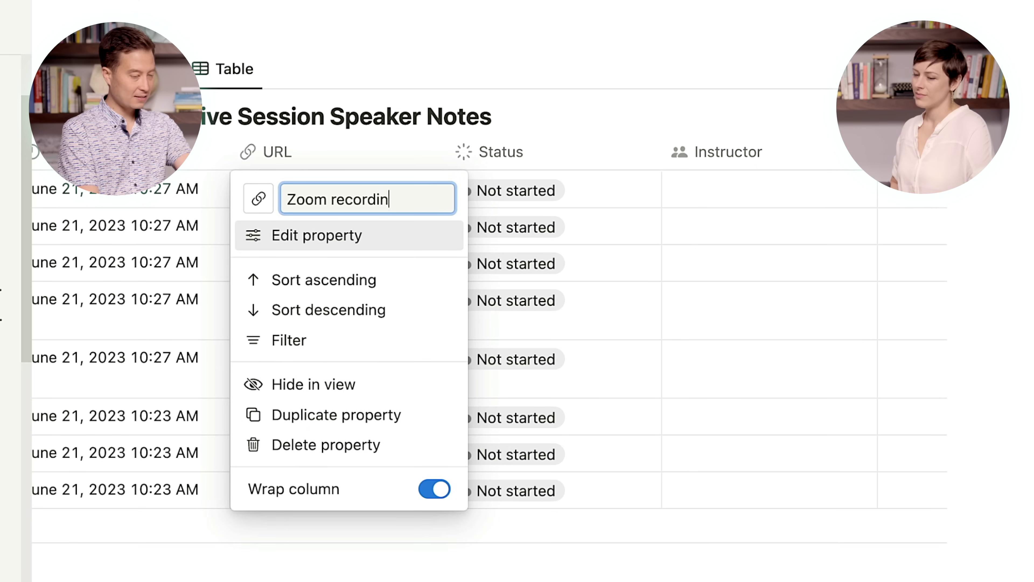
text(Zoom recording)
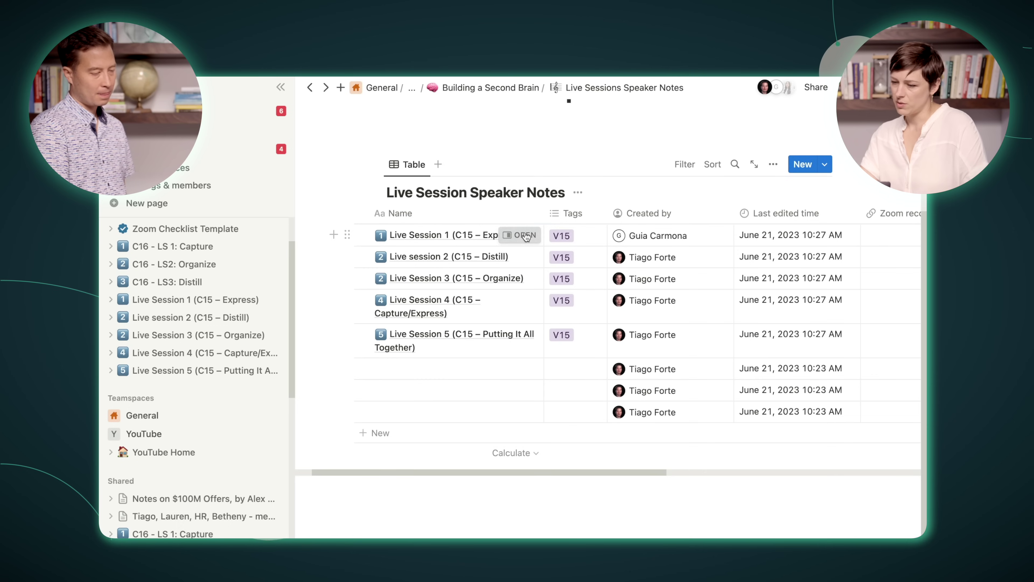
click(525, 236)
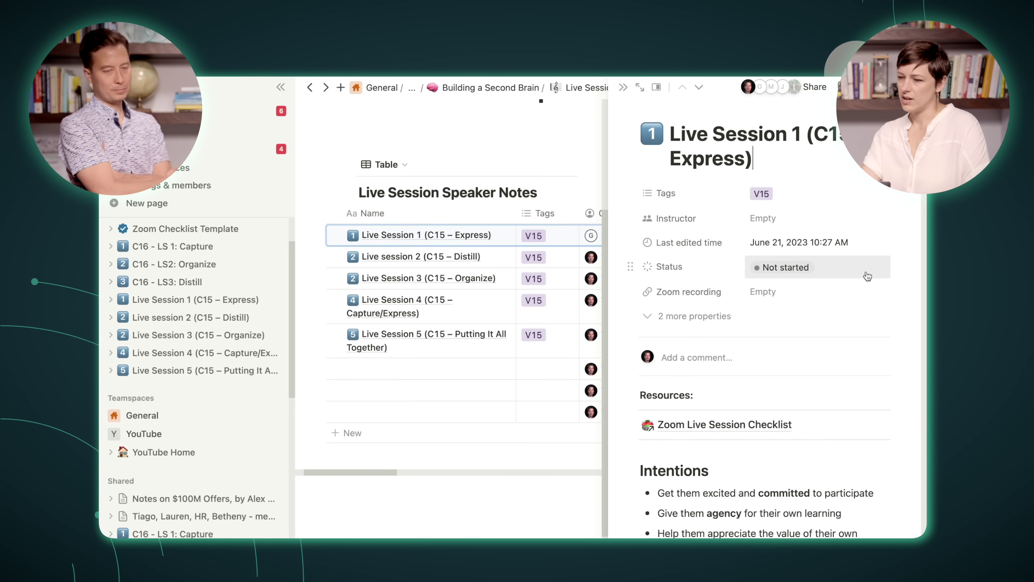
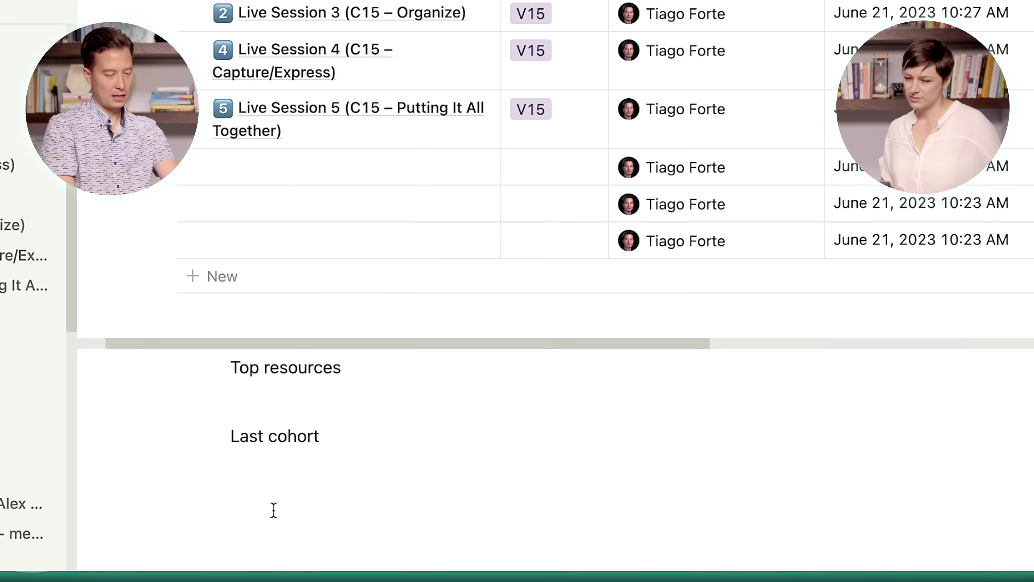
Step: Make Last cohort, Top resources and Start here Heading 2s, then insert a table of contents under the title
click(363, 465)
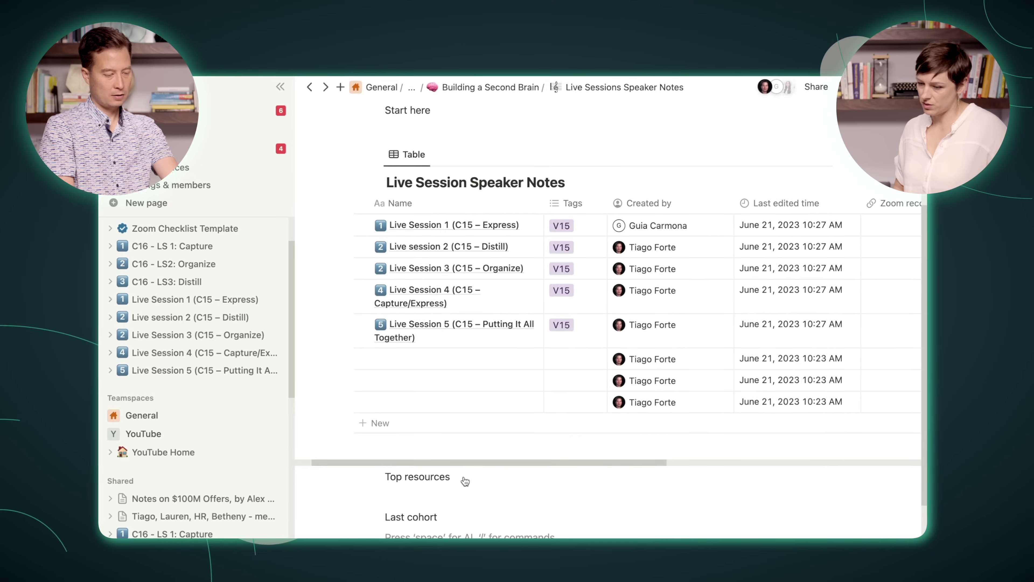
scroll(464, 477, down, 1)
key(Up)
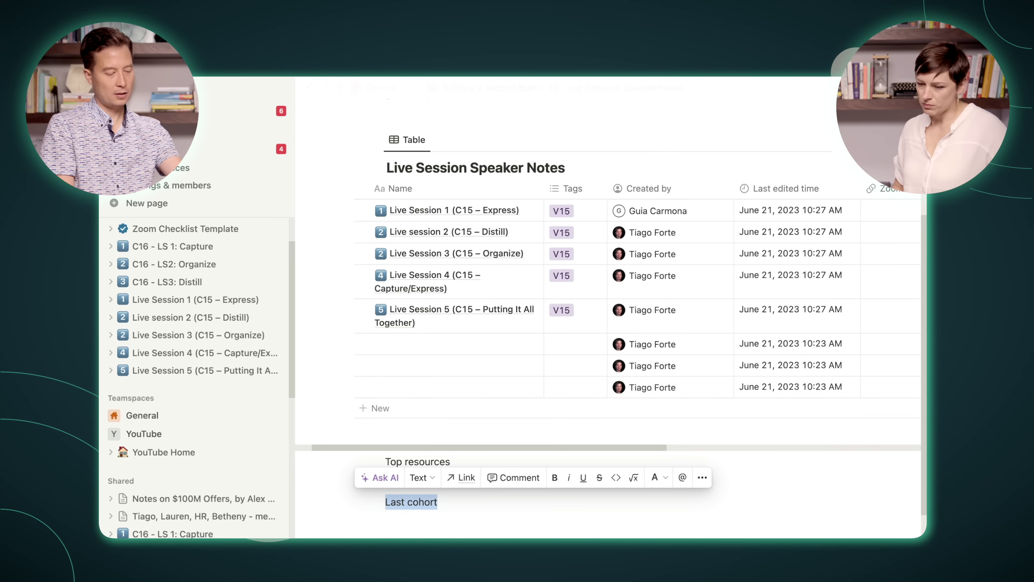
key(super+alt+2)
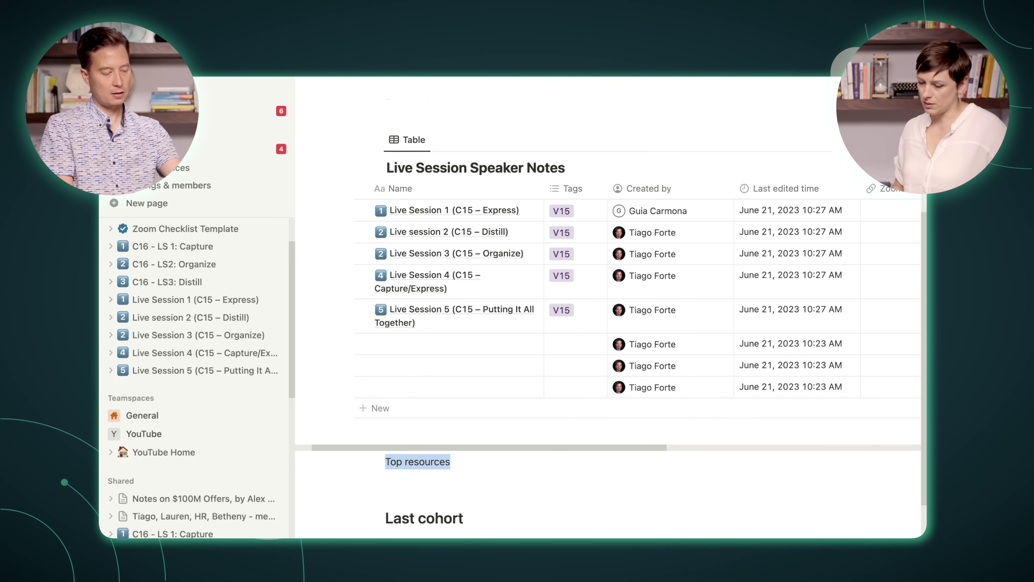
key(super+alt+2)
scroll(536, 249, up, 5)
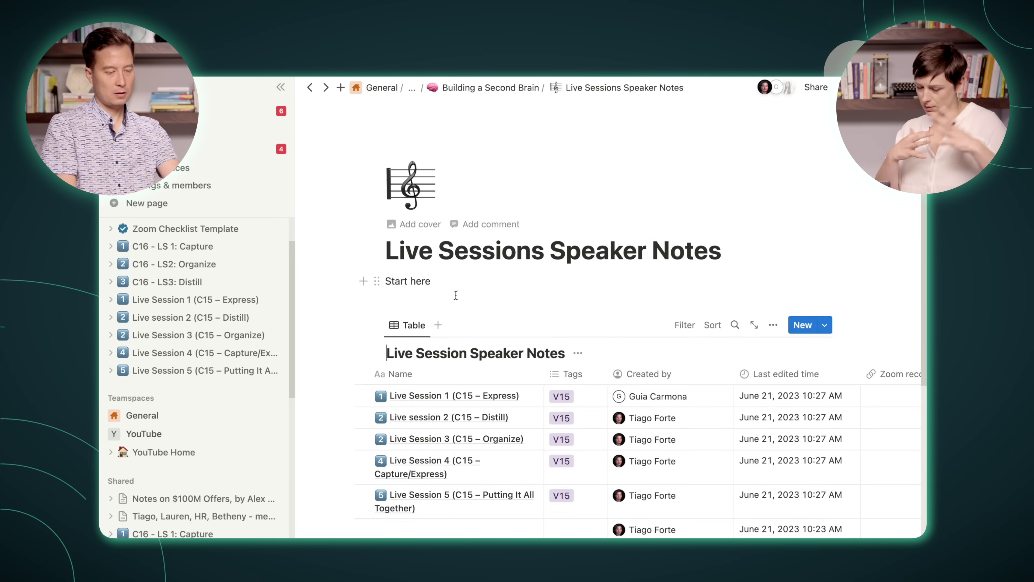
key(super+alt+2)
key(Left)
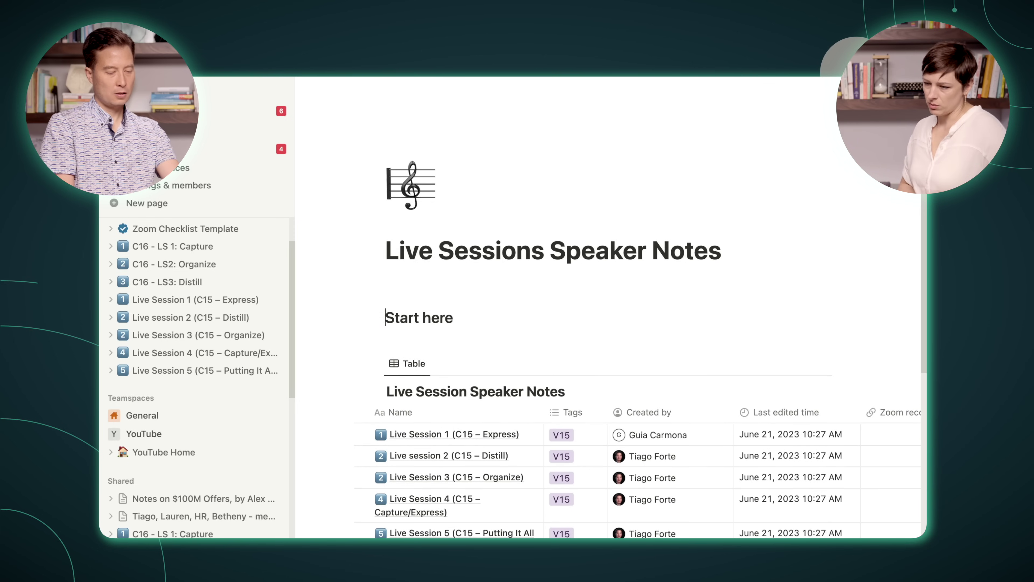
text(/)
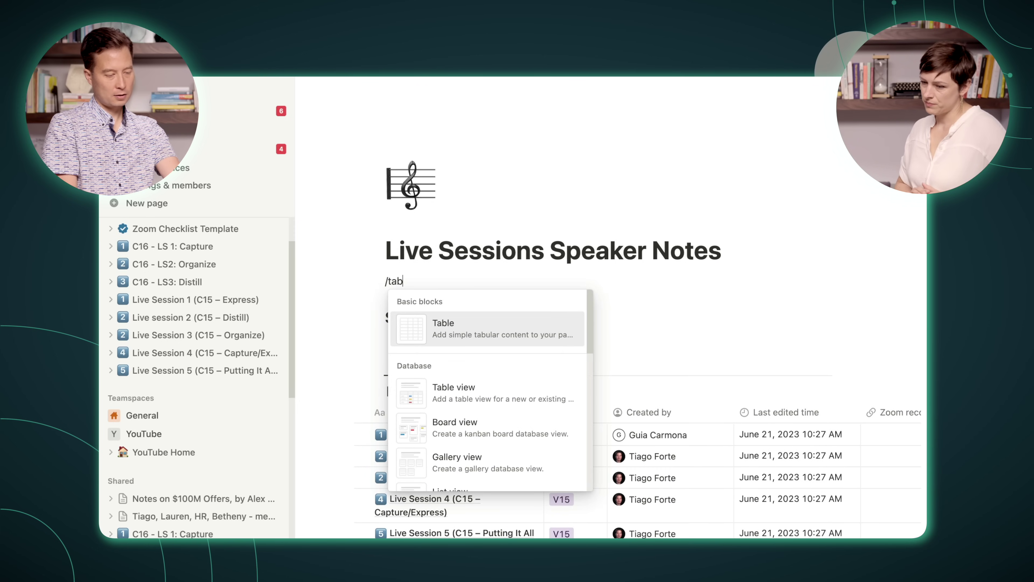
text(toc)
click(446, 328)
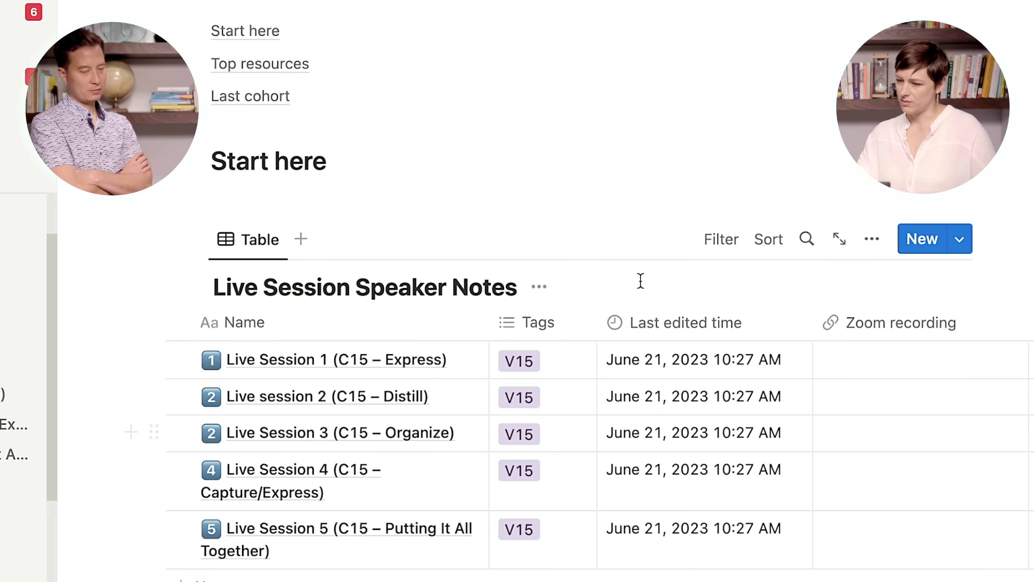
Step: Add a Tags filter set to V15 on the Live Session Speaker Notes table
click(718, 245)
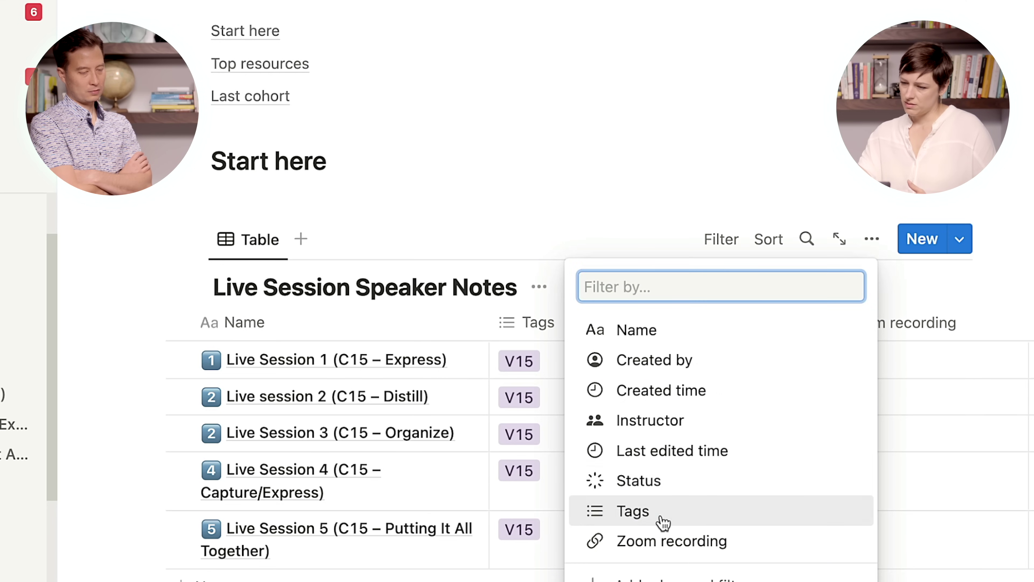
click(661, 512)
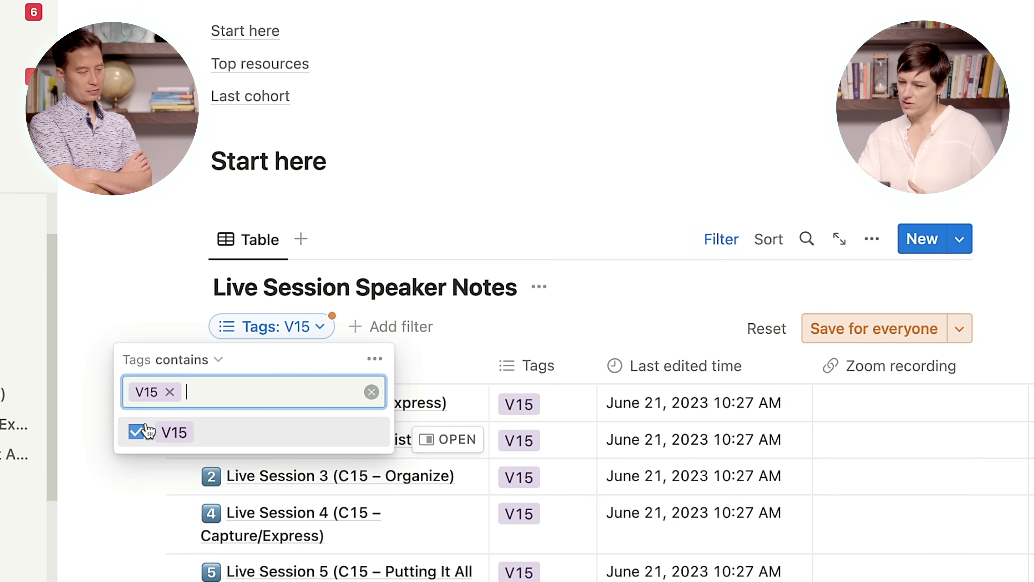
click(823, 342)
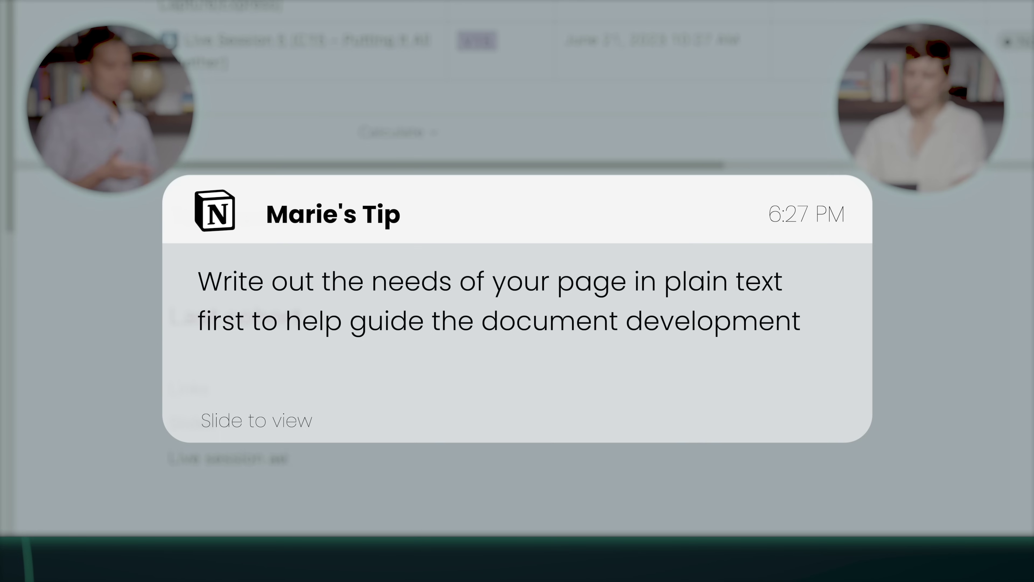
Step: Add a 'recording' line under Last cohort and begin typing the next entry below it
key(Return)
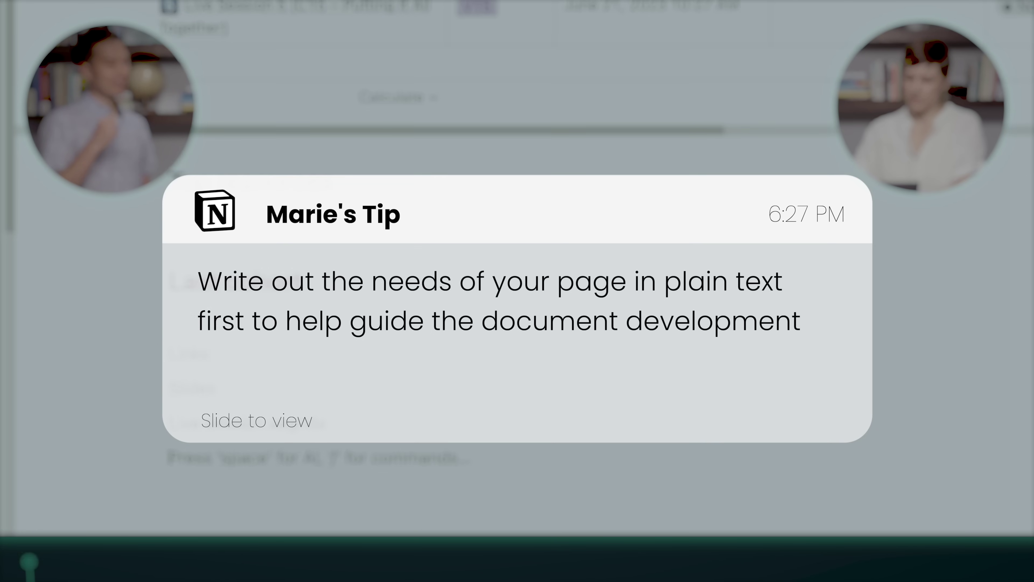
text(recording)
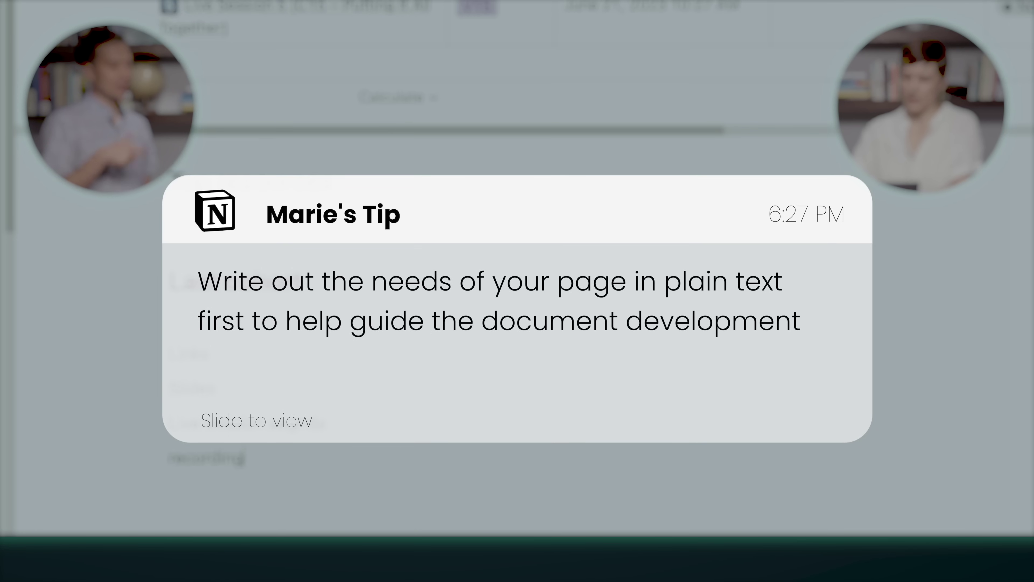
key(Return)
text(Teedba)
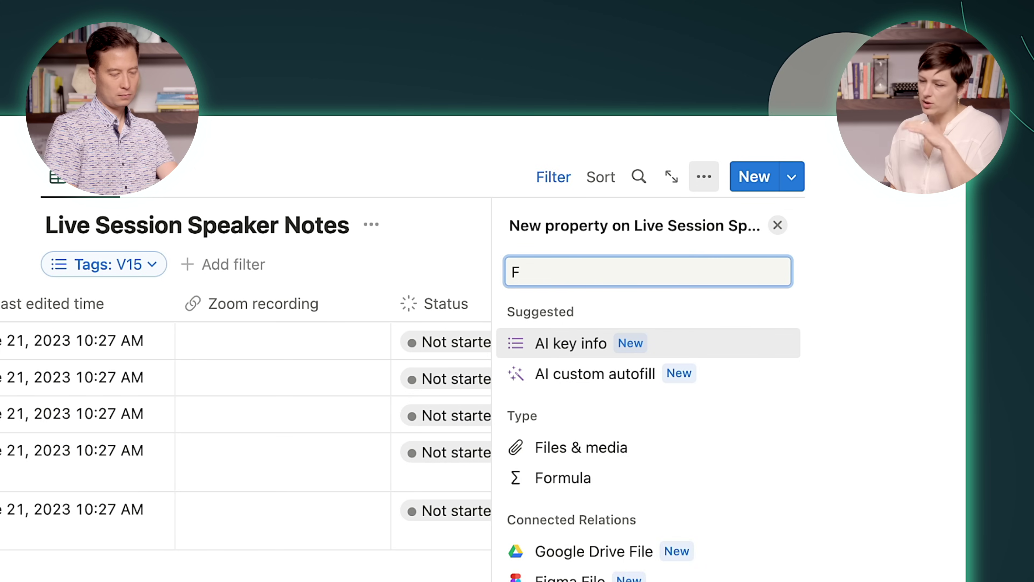
Step: Create a new URL property column in the session table and start typing its name
key(BackSpace)
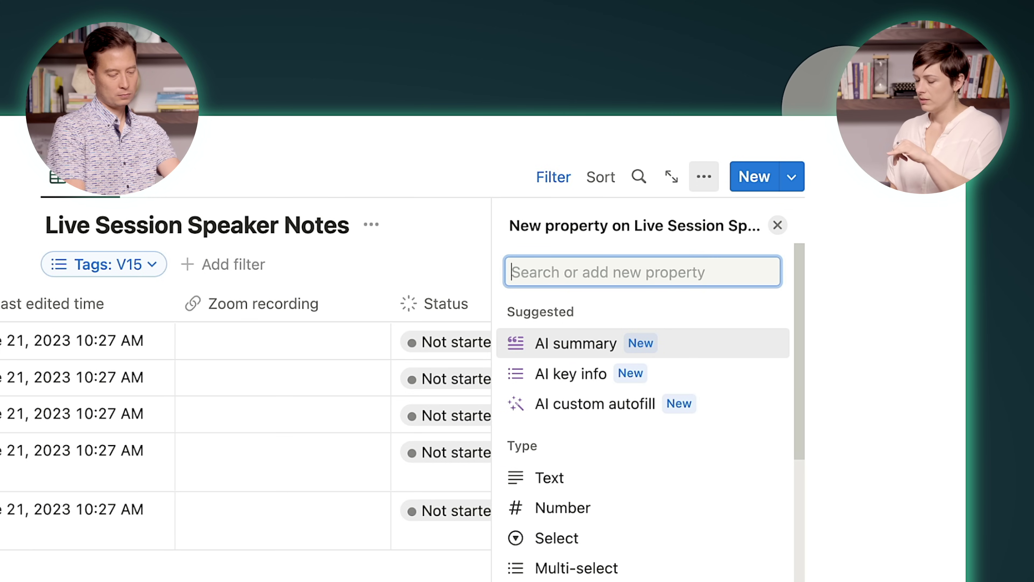
text(url)
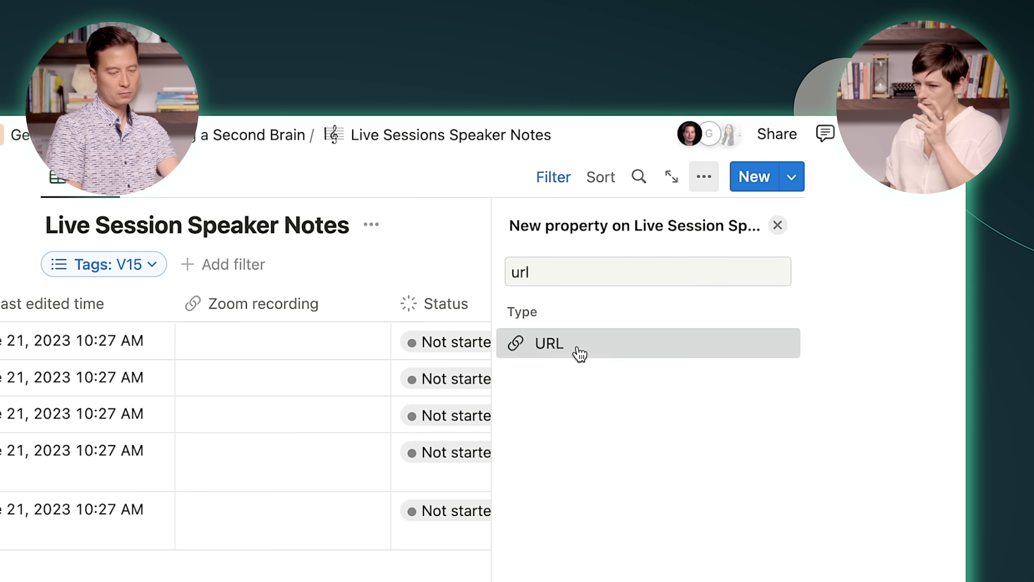
click(579, 354)
text(Feedback)
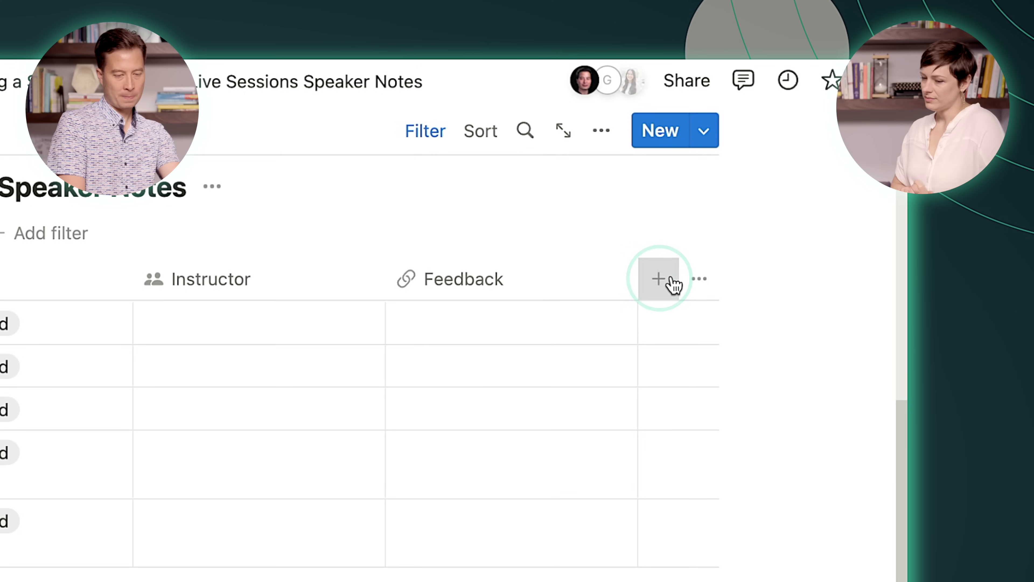
Step: Create a Person property column named Responsible in the session table
click(659, 278)
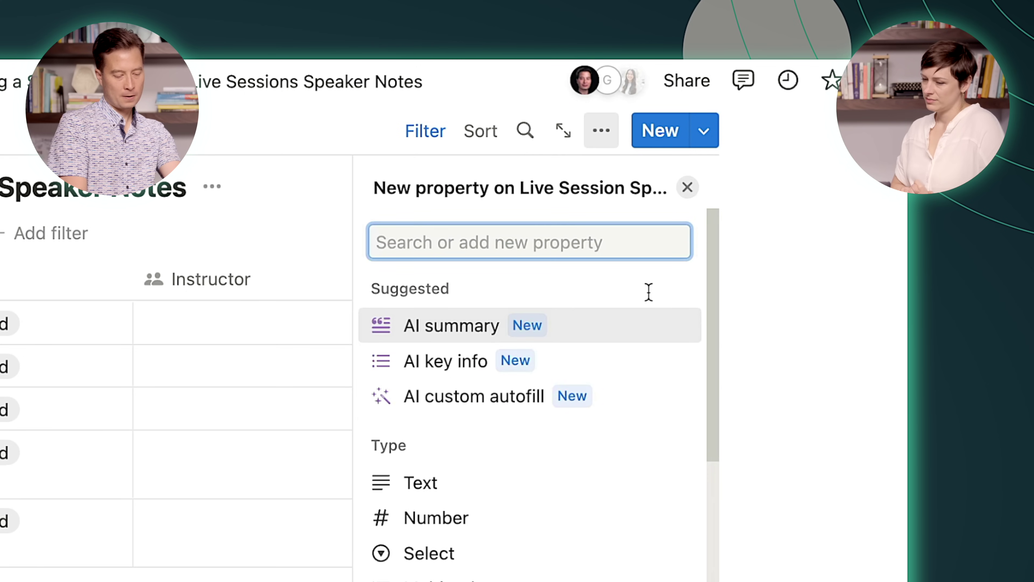
text(person)
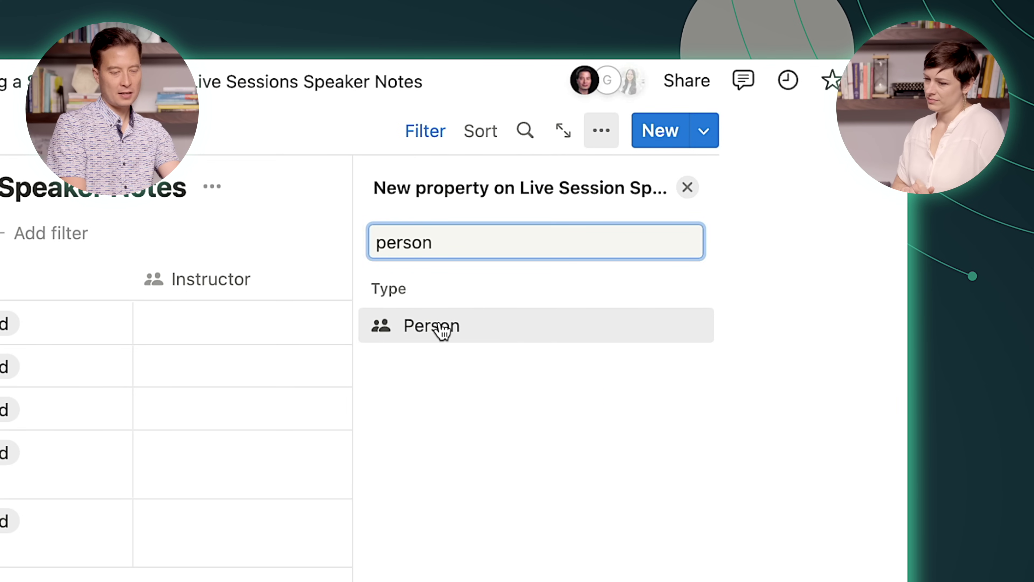
click(441, 332)
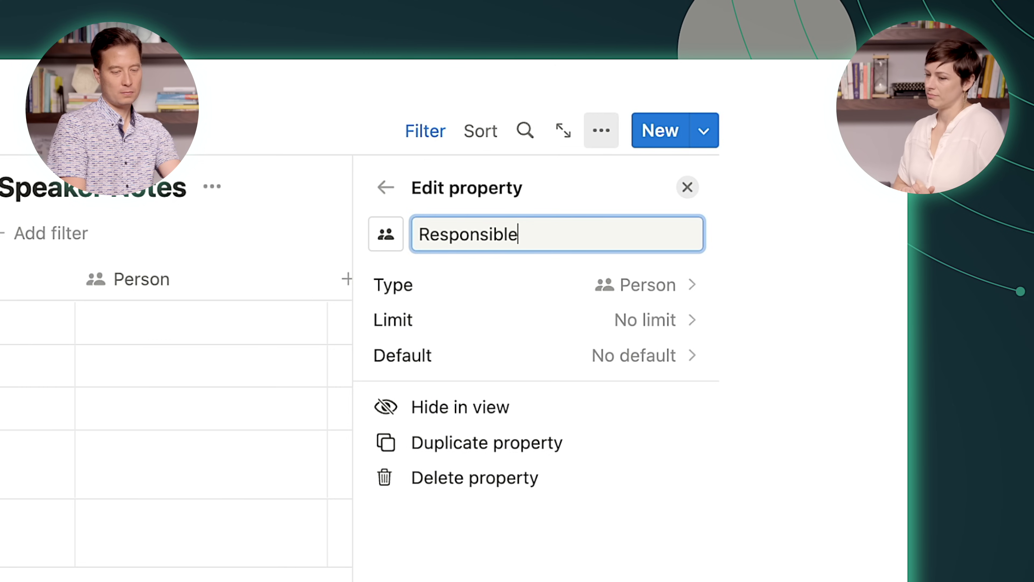
click(737, 182)
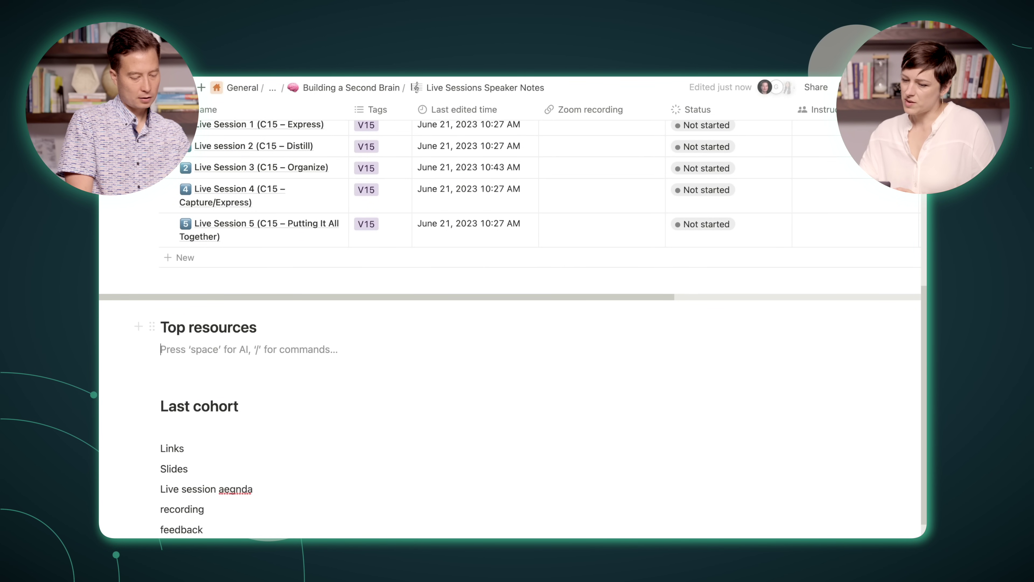
text(/bull)
text(Blog)
key(Return)
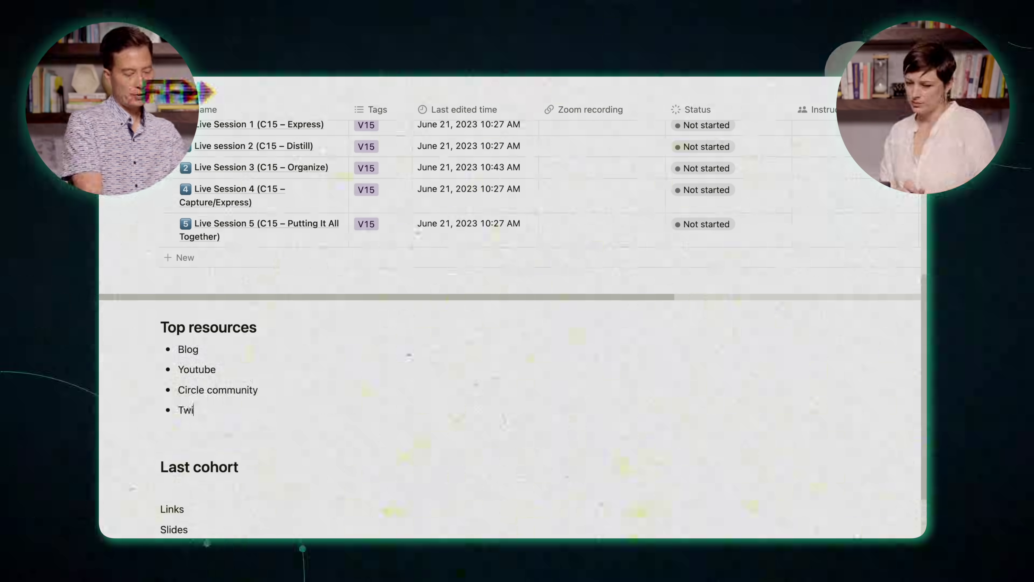
text(nt)
key(Return)
text(Reddit posts)
key(Return)
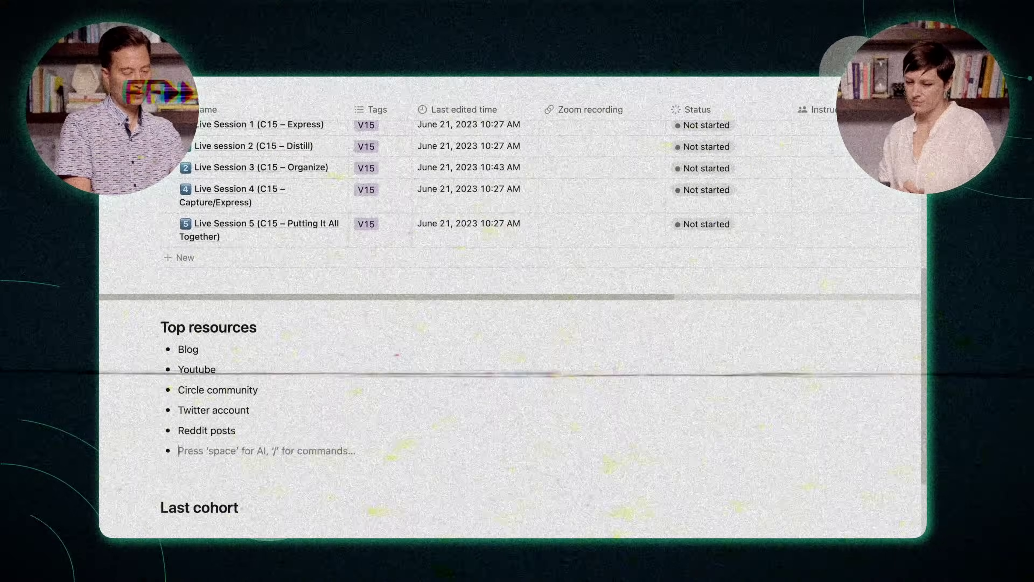
text(Notion knowledge base)
key(Return)
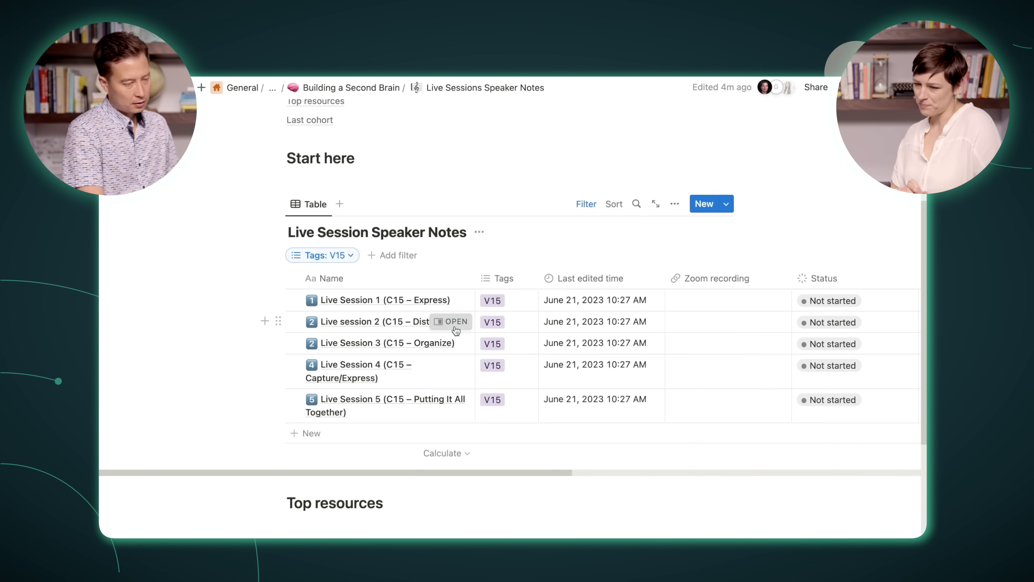
Step: Open Live Session 3 beside the table and copy the Worksheet 6 PARA Kitchen link from Chat Monitor
click(452, 326)
scroll(703, 462, down, 15)
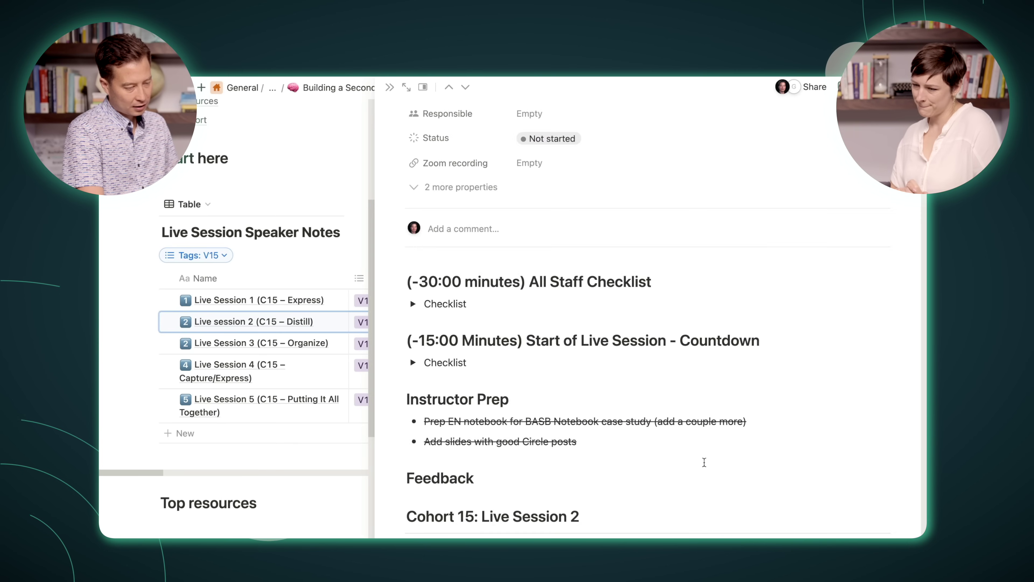
scroll(535, 365, down, 15)
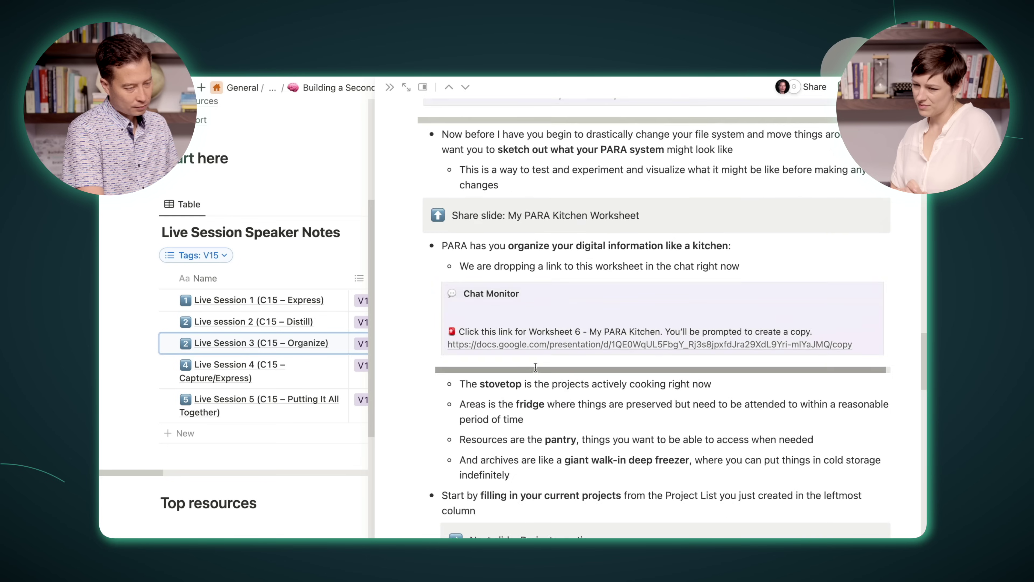
scroll(536, 366, up, 15)
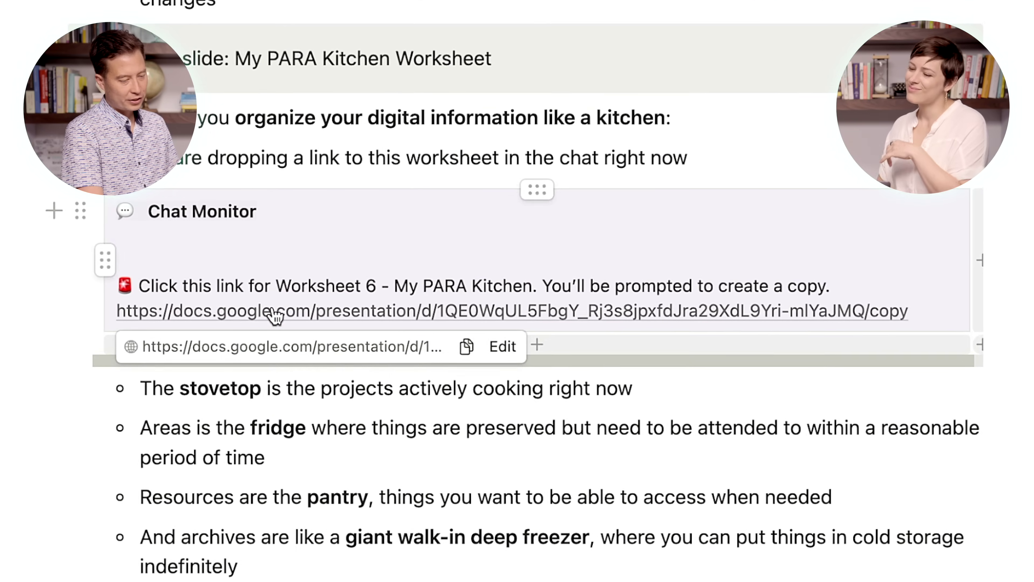
right_click(514, 382)
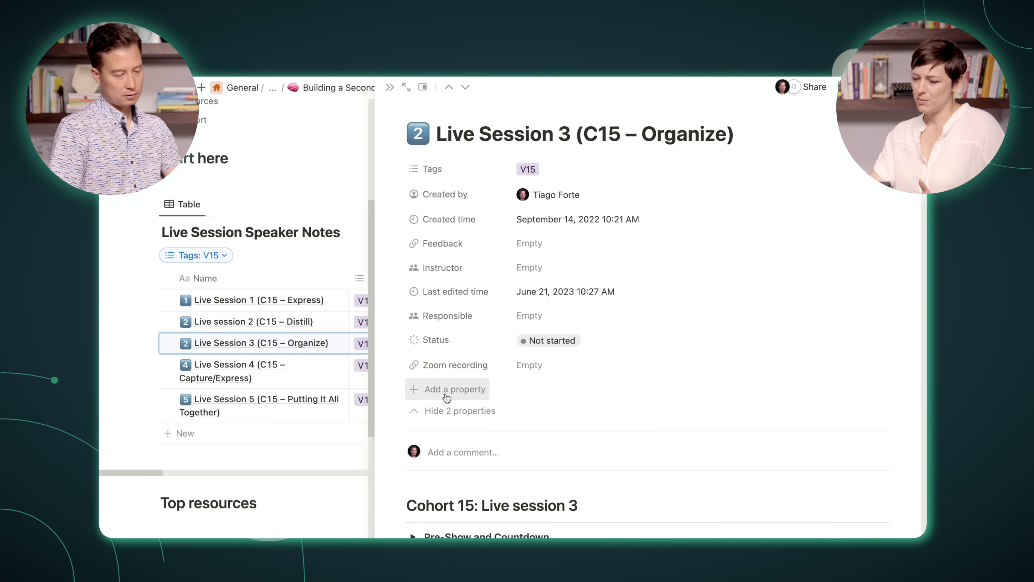
Step: Add a Files & media property named Worksheet to Live Session 3
click(445, 392)
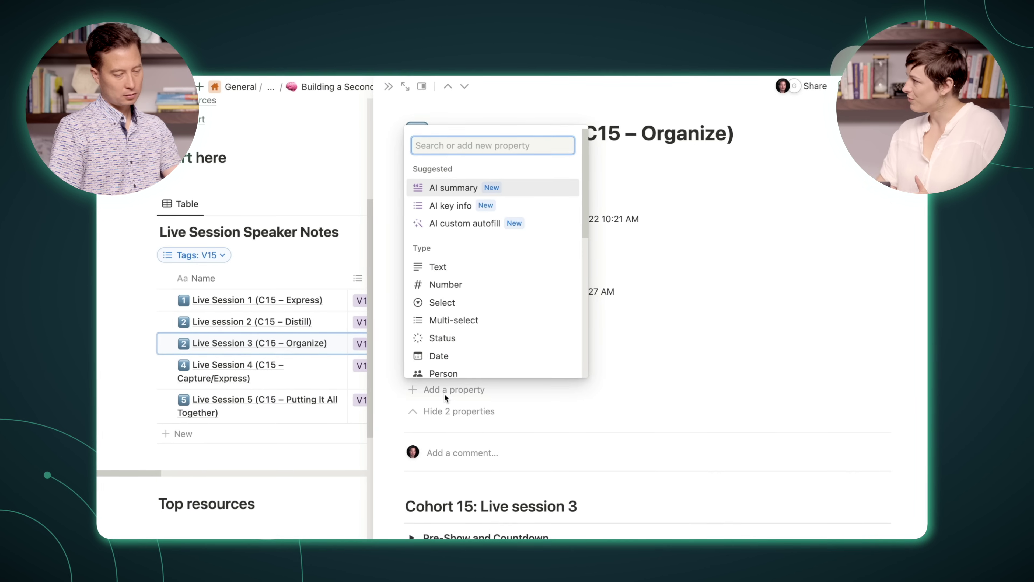
scroll(489, 333, down, 3)
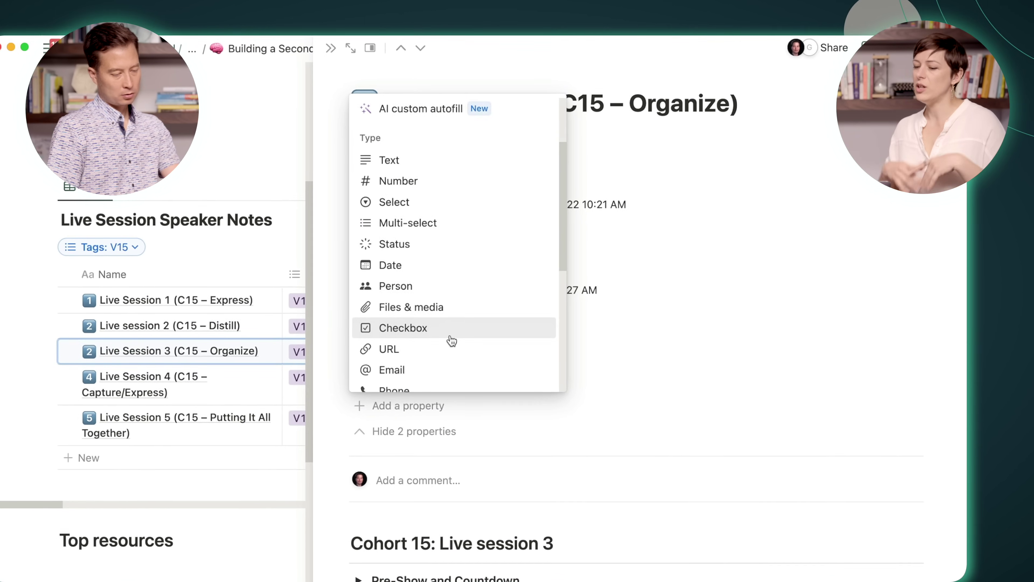
click(427, 307)
text(Worksheet)
key(Return)
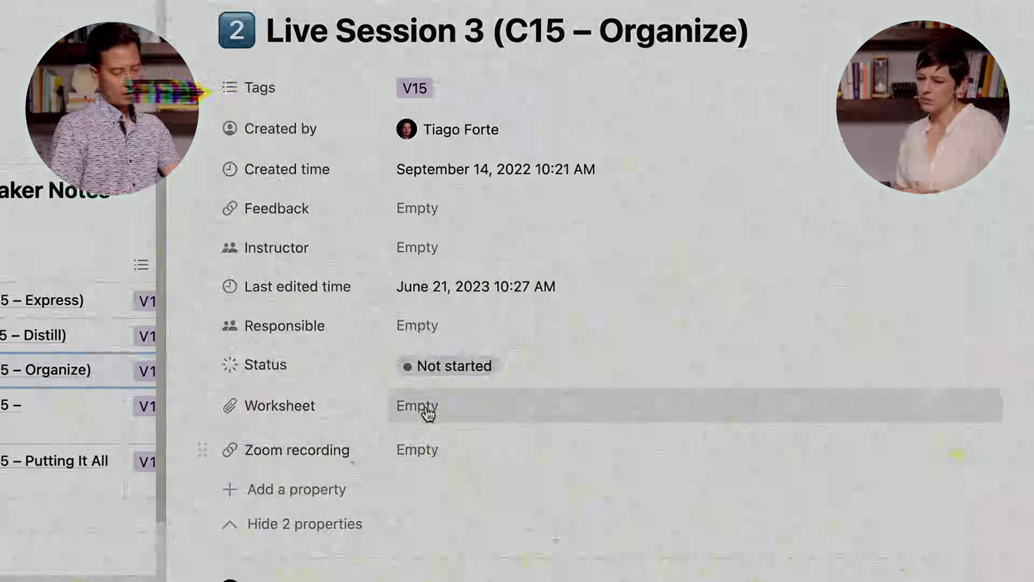
Step: Embed the copied PARA Kitchen worksheet link in the Worksheet property
click(443, 403)
click(620, 452)
click(649, 546)
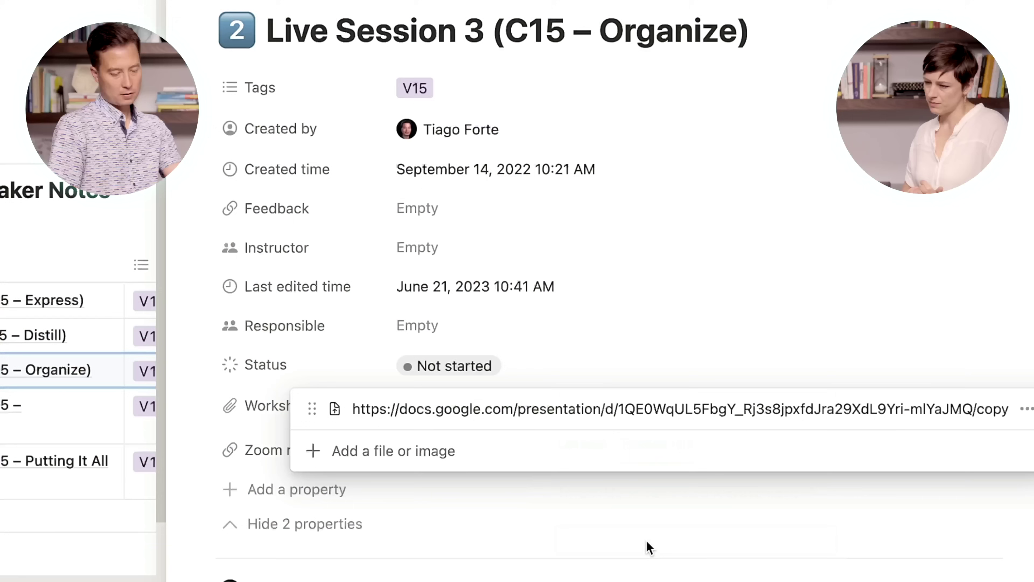
click(808, 77)
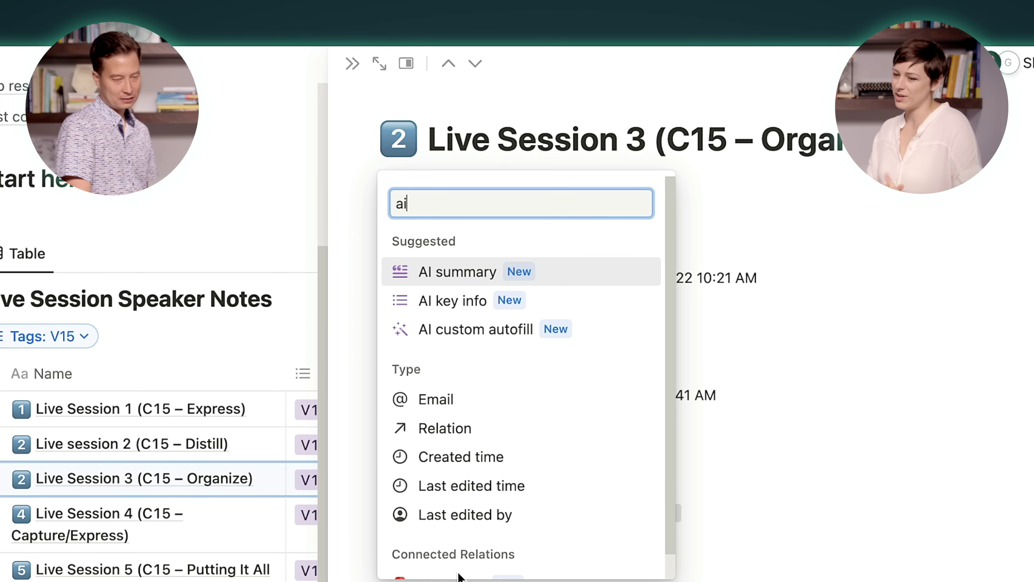
Step: Close the property menu and scroll the main page back to the Top resources list
click(468, 273)
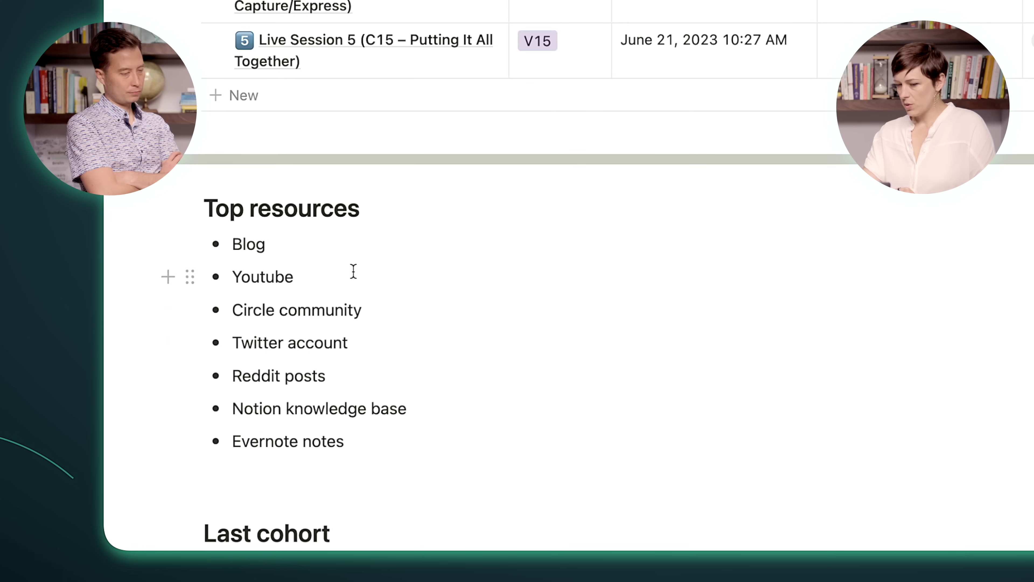
scroll(341, 256, down, 2)
scroll(339, 257, up, 5)
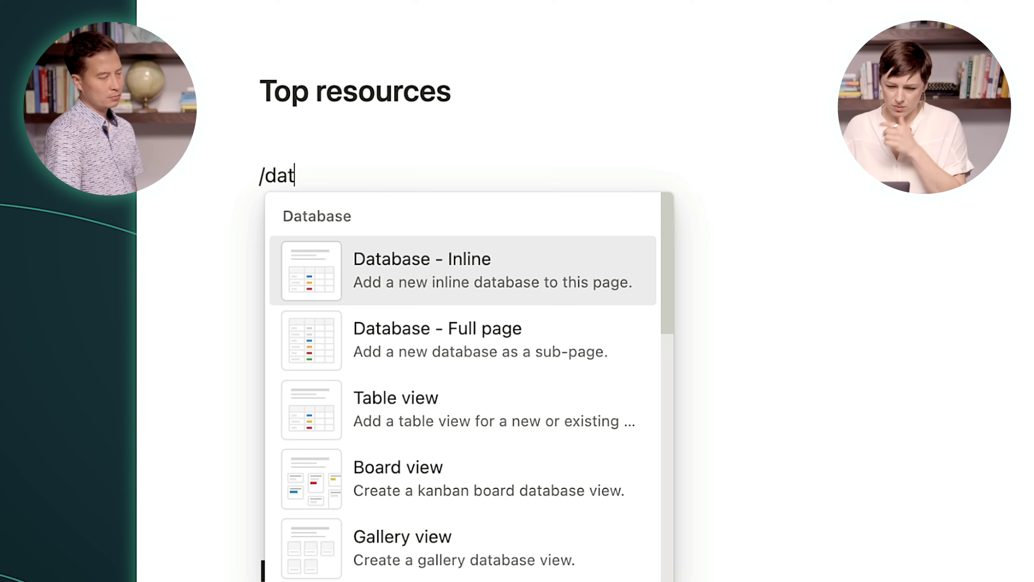
Step: Insert an inline table under Top resources, move the seven resource bullets into it as rows, and clear the Tags column name
click(558, 279)
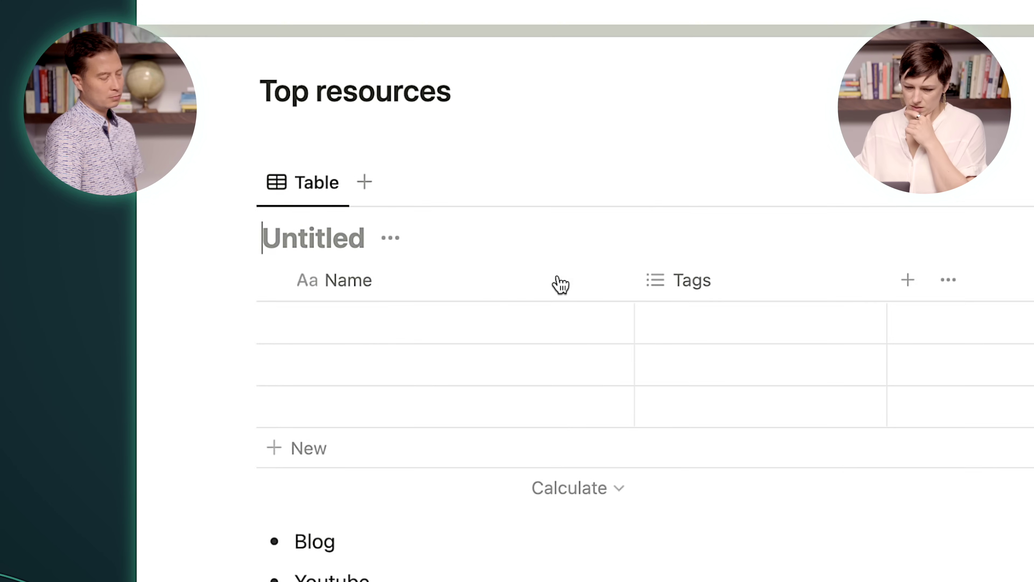
scroll(308, 499, down, 5)
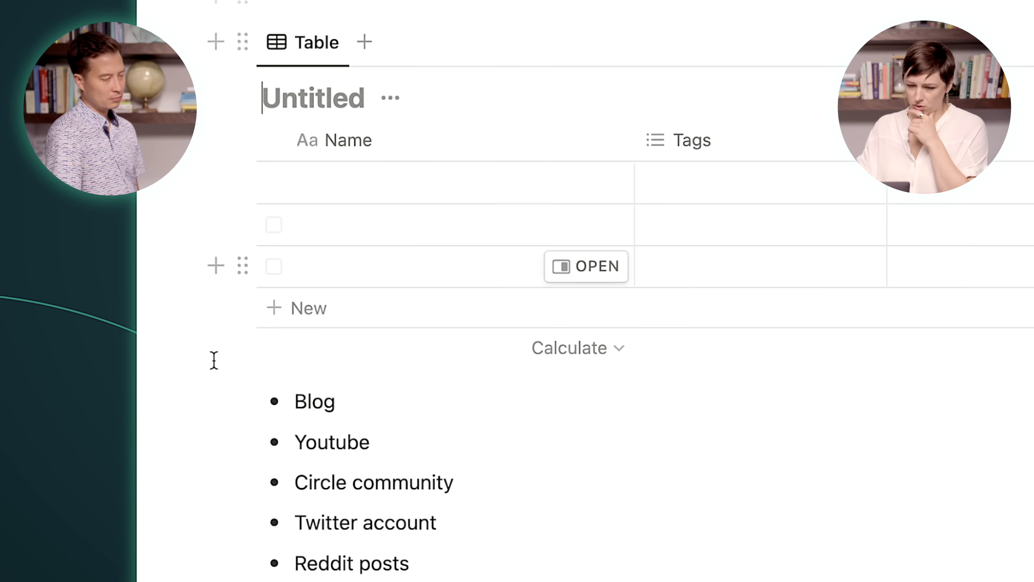
drag(265, 537, 306, 581)
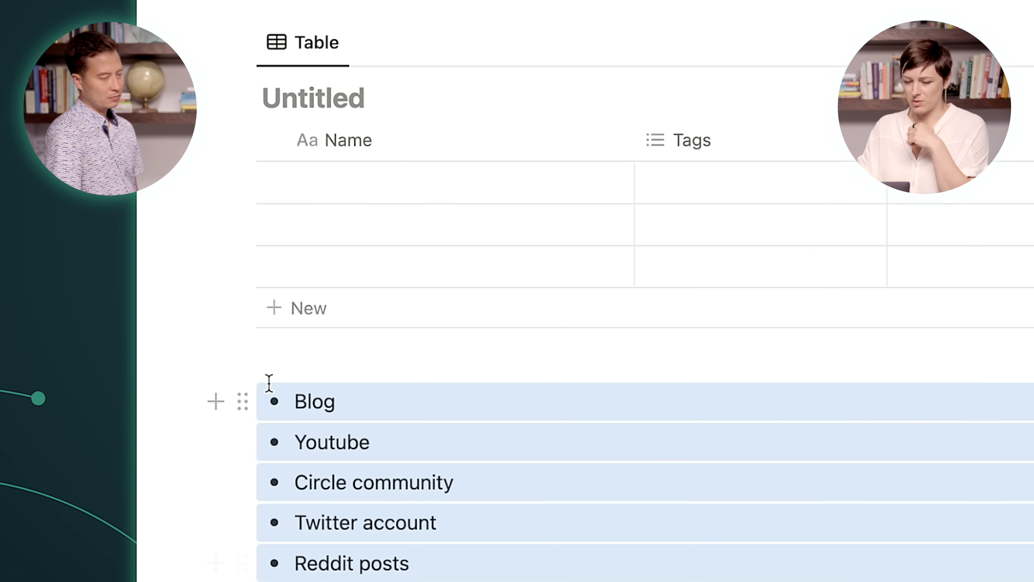
drag(243, 398, 325, 256)
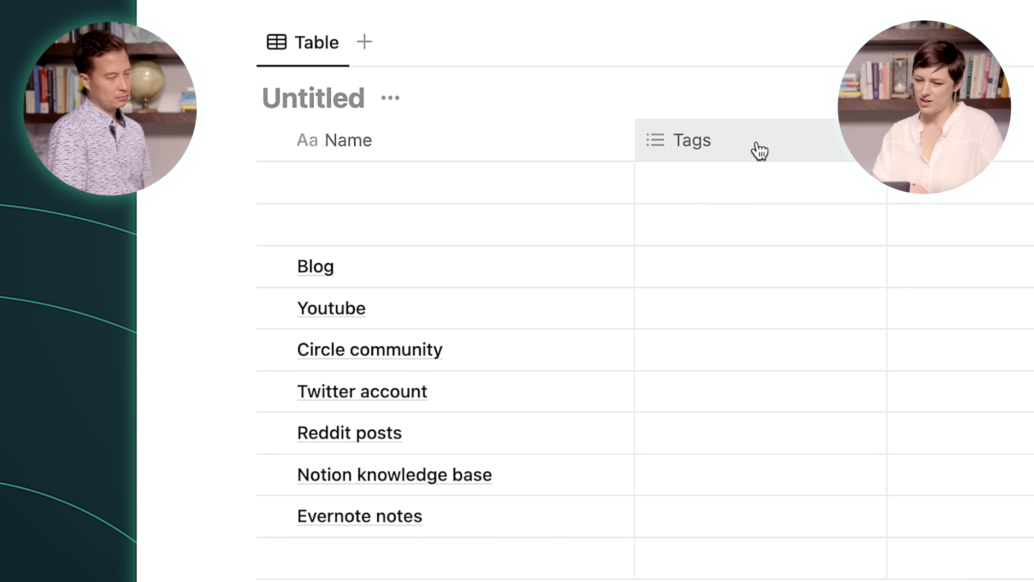
key(BackSpace)
key(BackSpace)
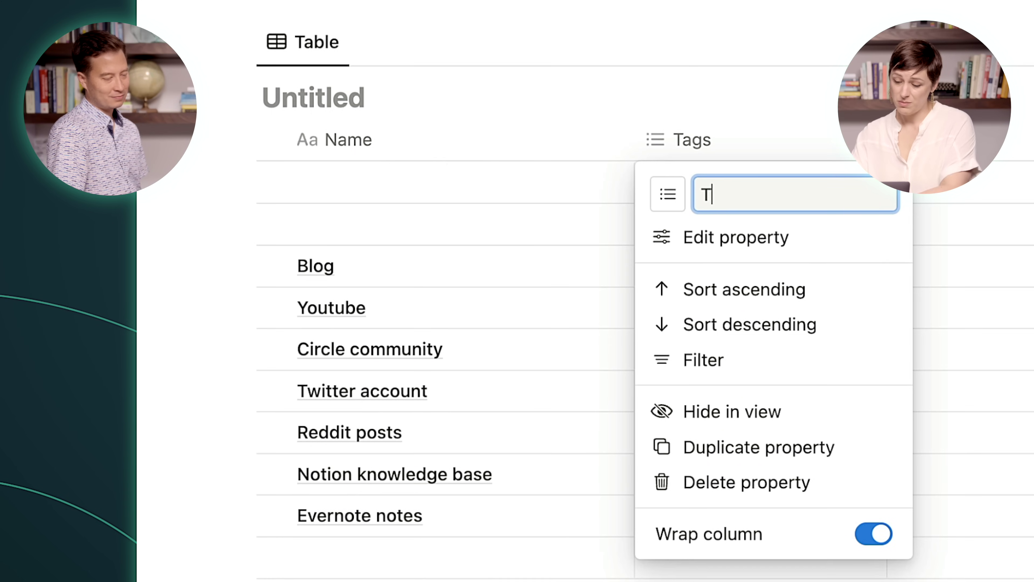
Step: Rename the column to Type and tag the Blog row with Blog, Circle and Twitter
text(yp)
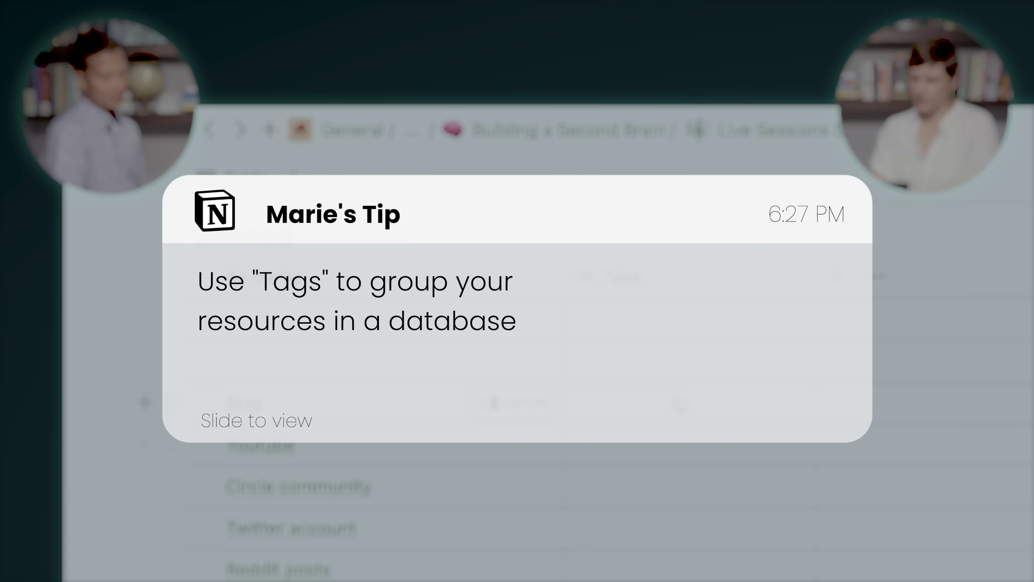
click(679, 404)
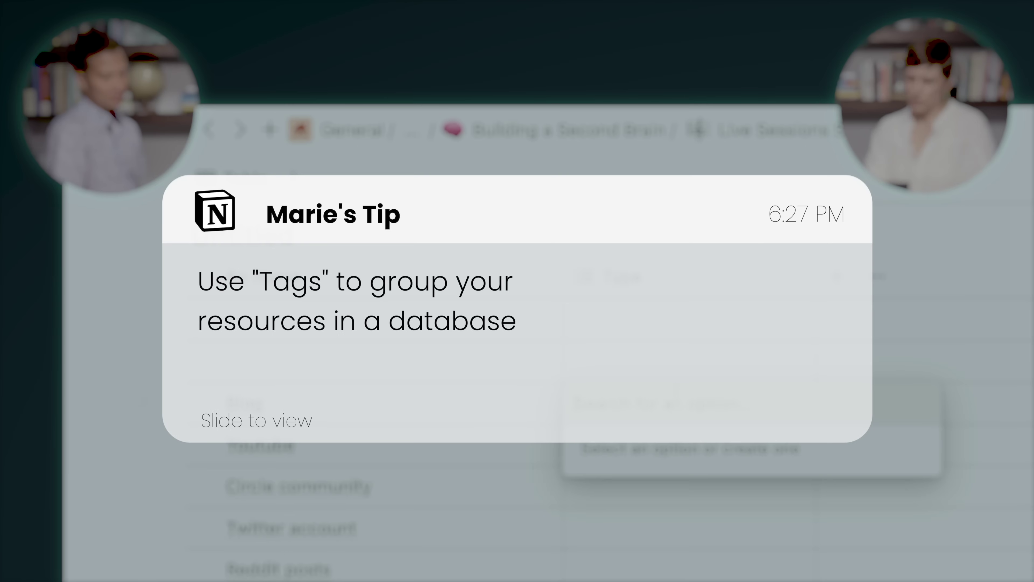
text(Blog)
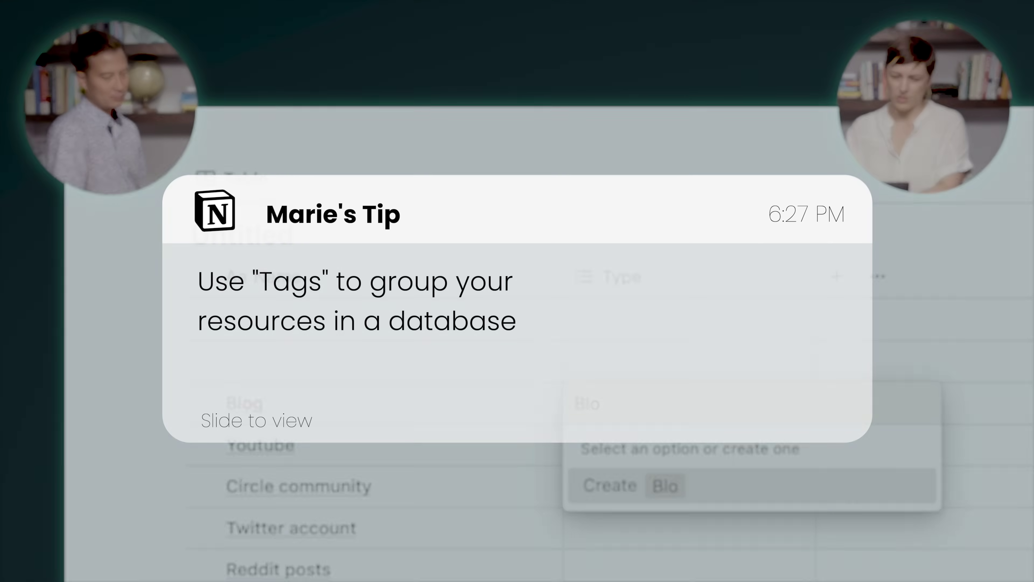
key(Return)
text(Circle)
key(Return)
text(Twitter)
key(Return)
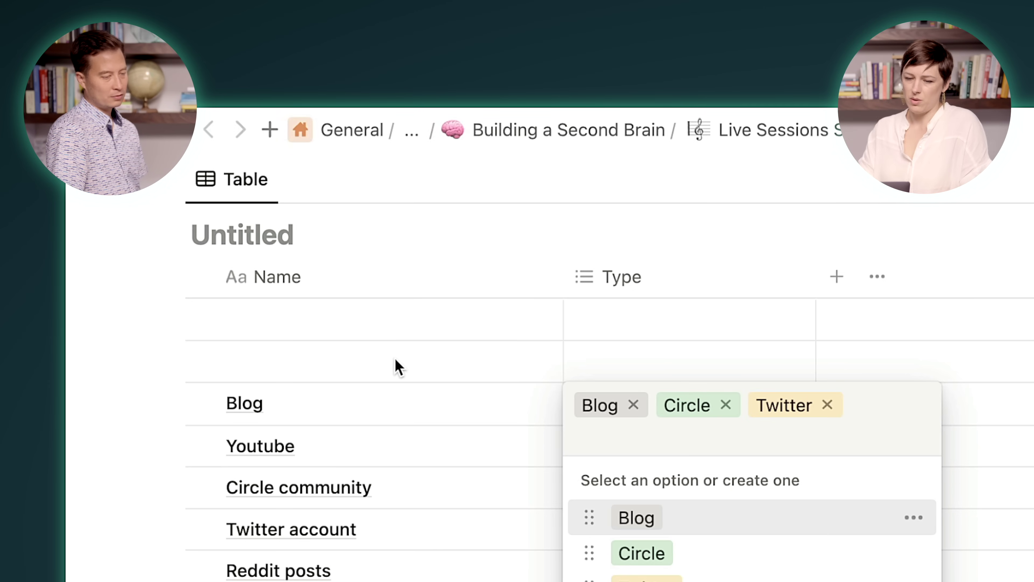
click(232, 244)
Step: Title the new table 'Resources'
click(231, 247)
text(Resources)
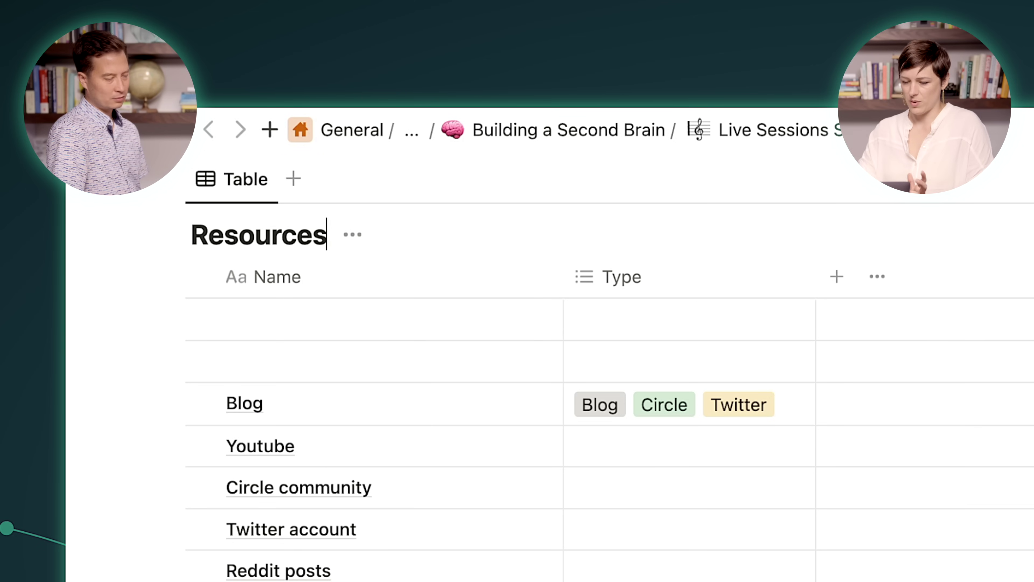
scroll(529, 366, up, 4)
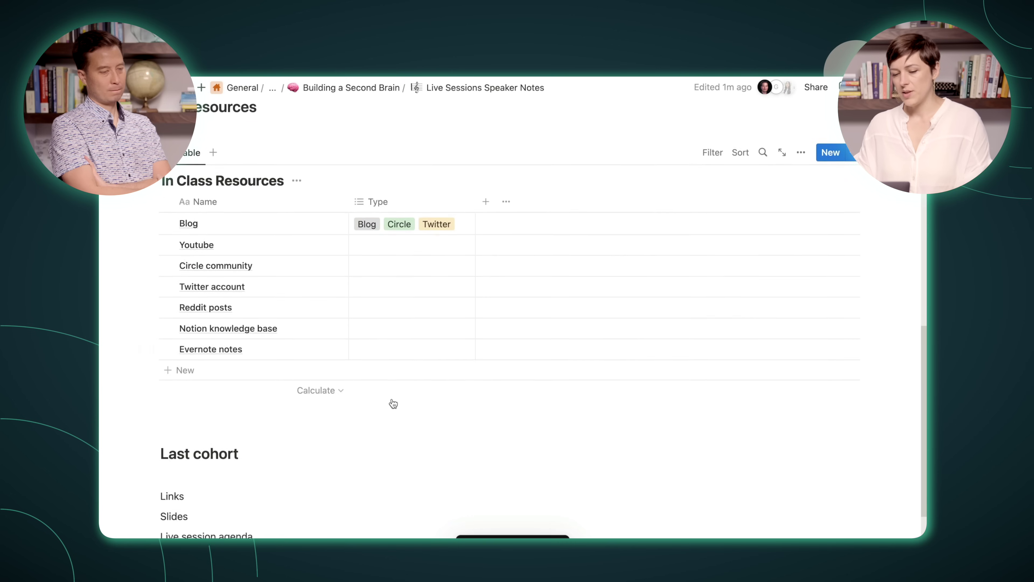
scroll(393, 403, up, 3)
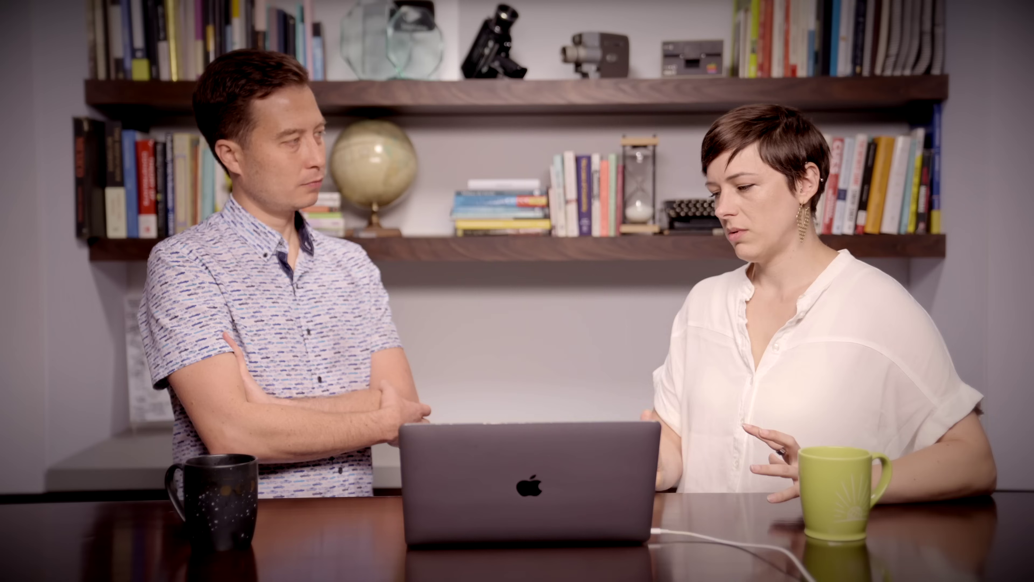
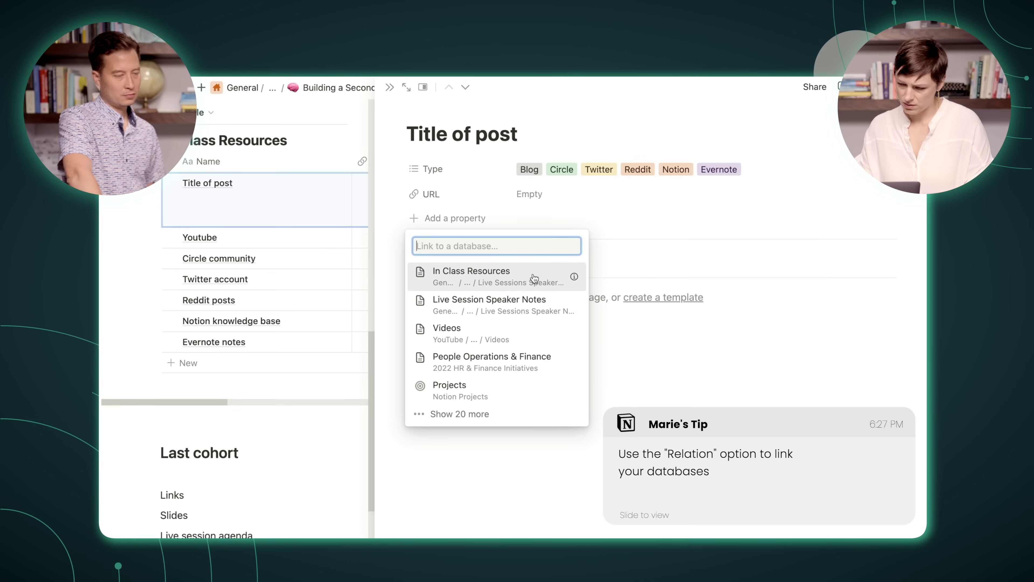
Step: Relate the Title of post resource to Live Session Speaker Notes, shown on both databases
click(537, 303)
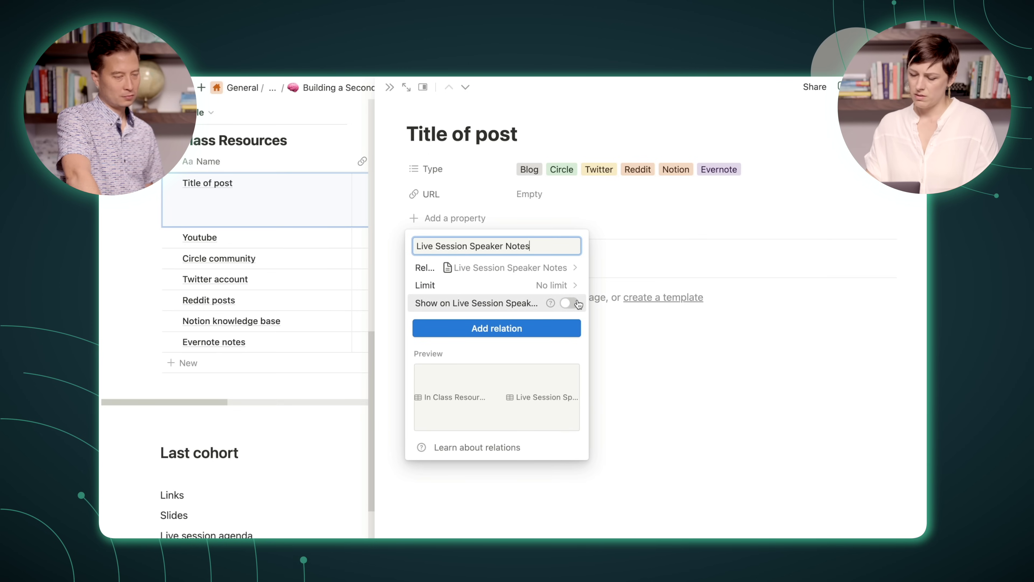
click(569, 302)
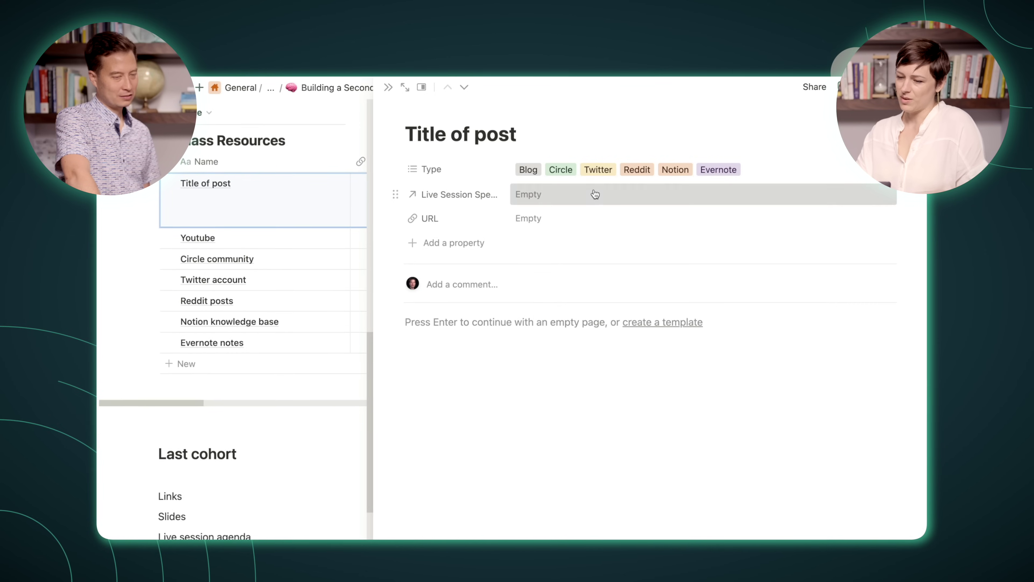
click(592, 195)
Step: Link Live Sessions 1, 2 and 4 to the resource, then open Live Session 1
click(587, 238)
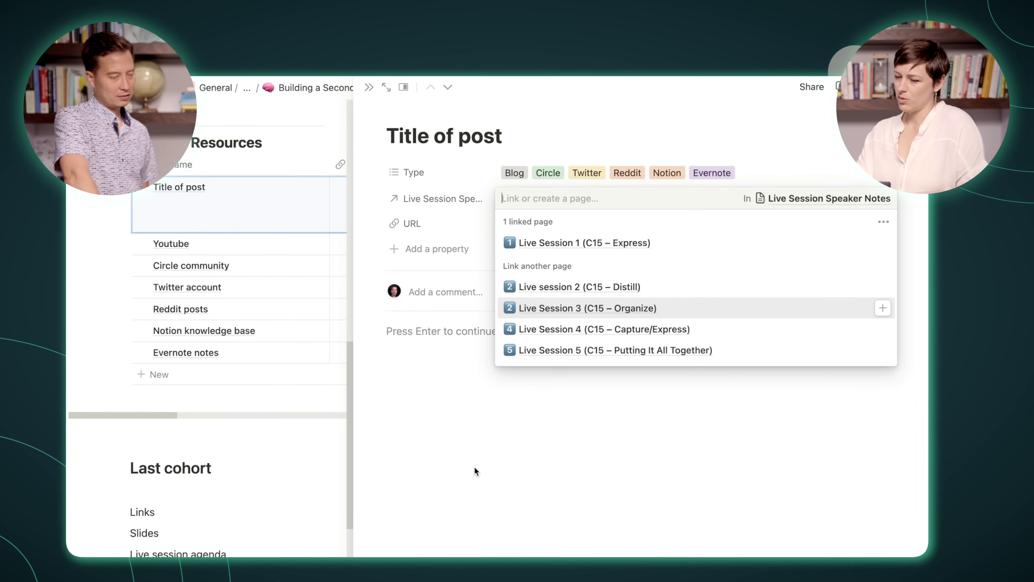
click(486, 454)
mouse_move(886, 200)
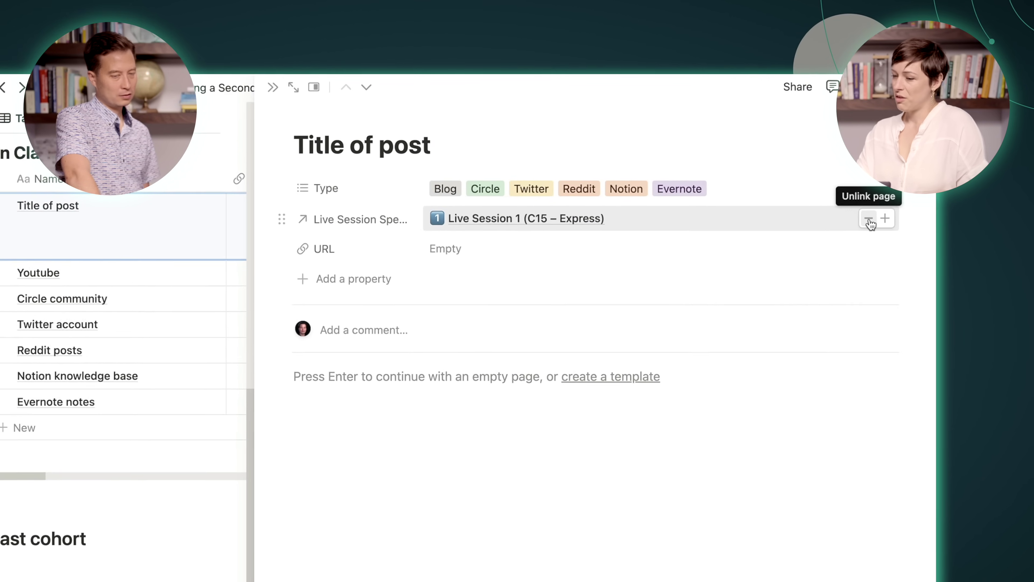
click(885, 222)
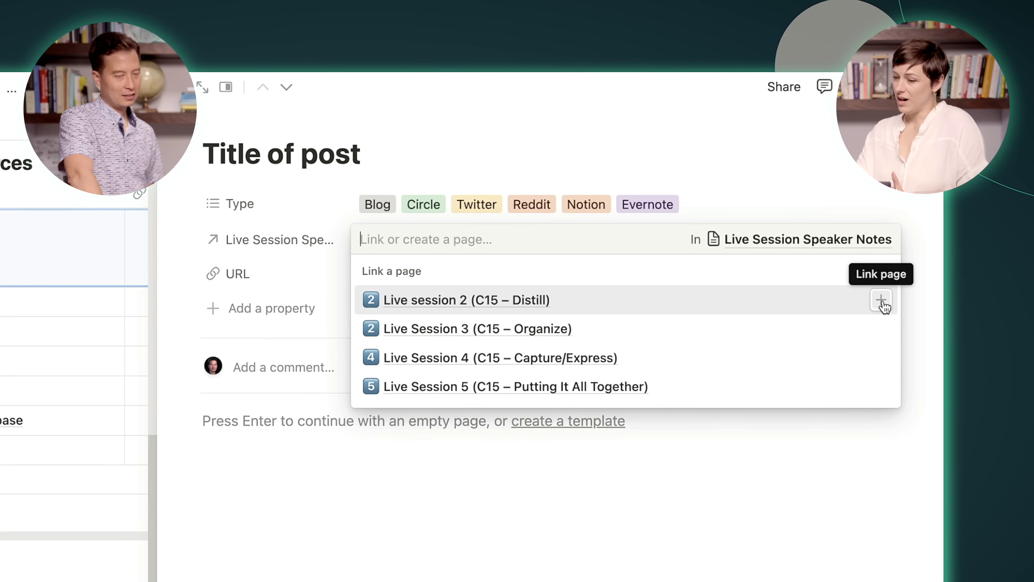
click(881, 293)
click(880, 329)
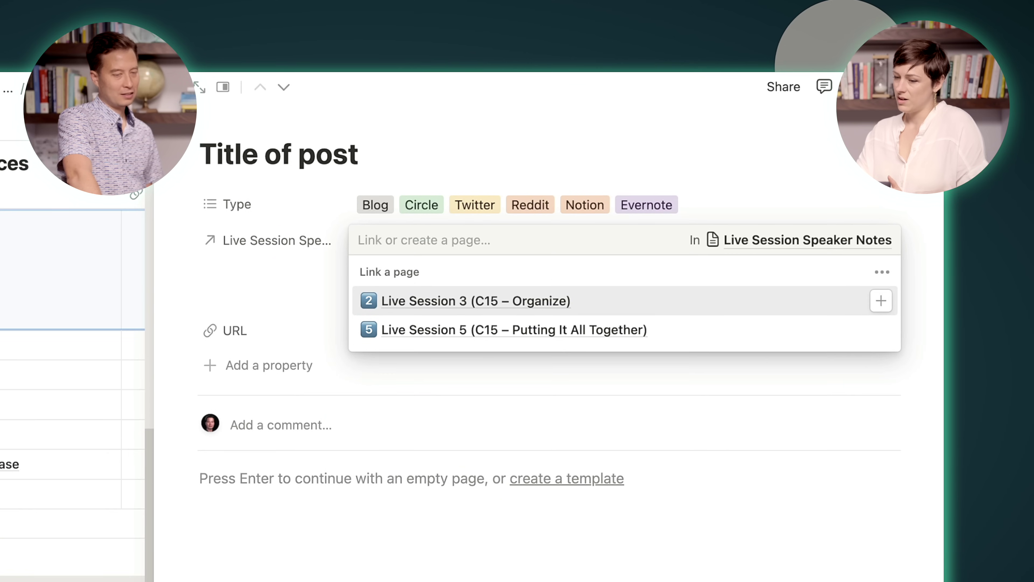
key(Escape)
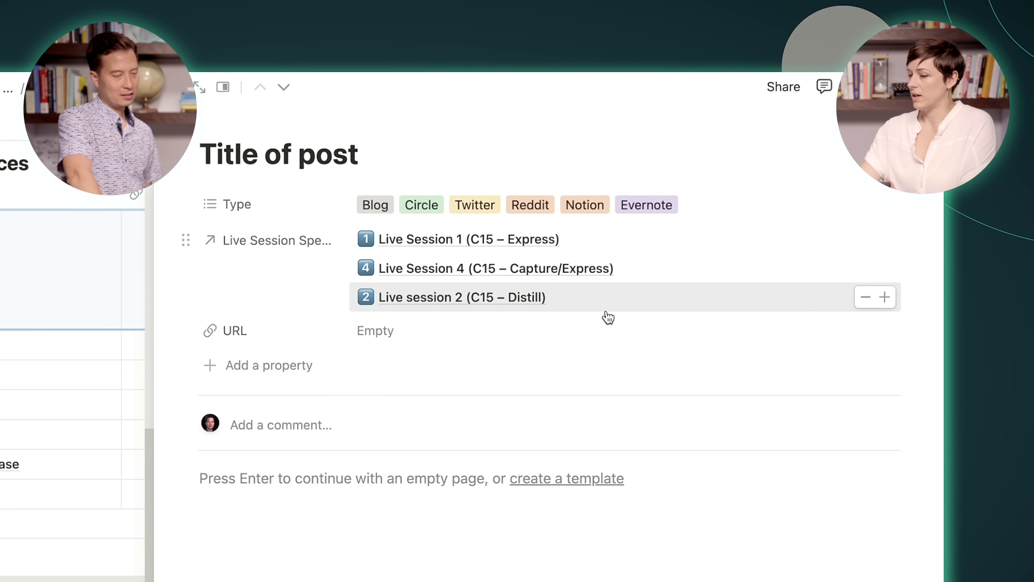
mouse_move(872, 249)
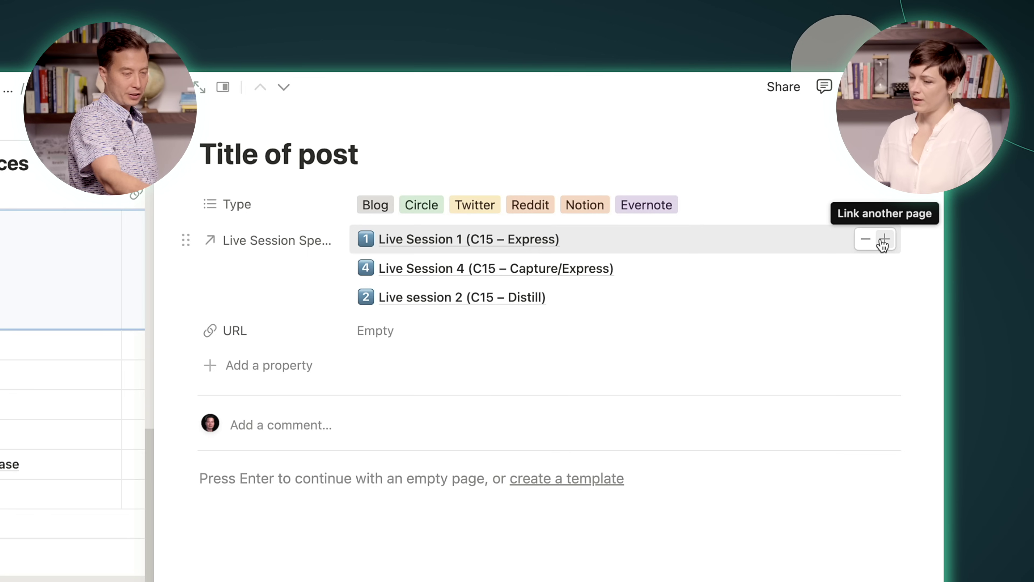
click(530, 240)
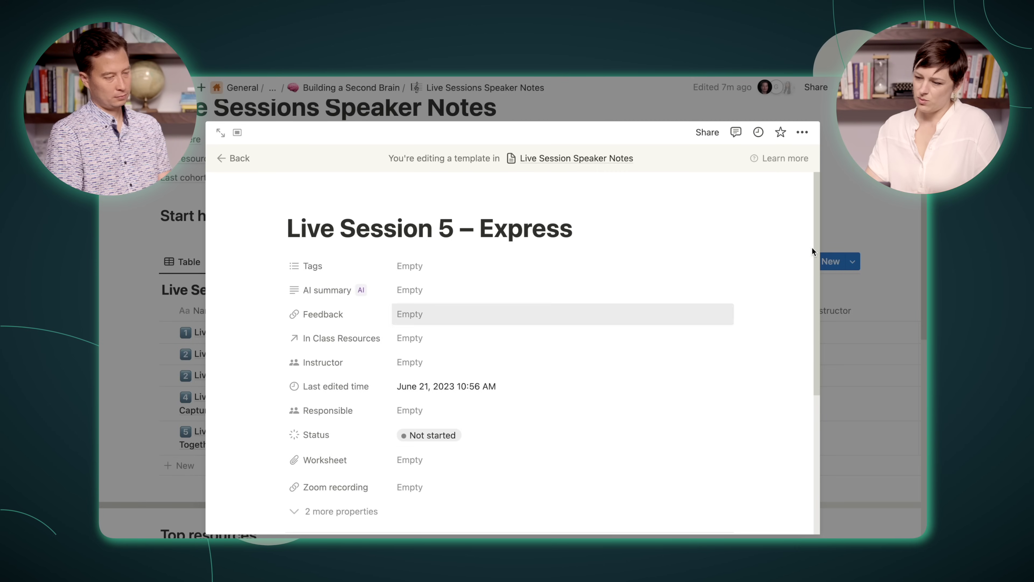
Step: Open Live Session 1 in a side peek, select all its notes with Ctrl+A, then close the peek
click(856, 227)
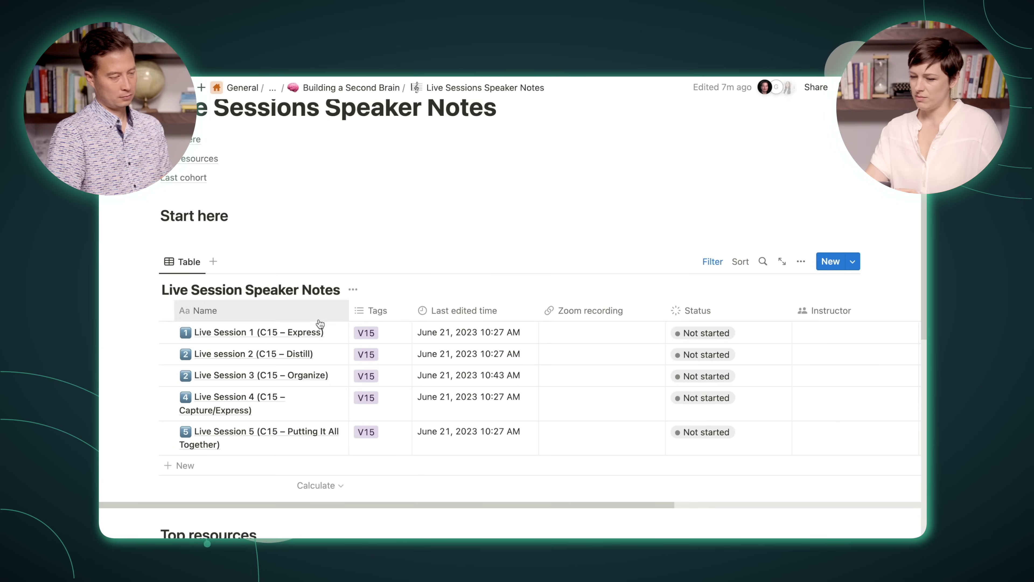
click(330, 332)
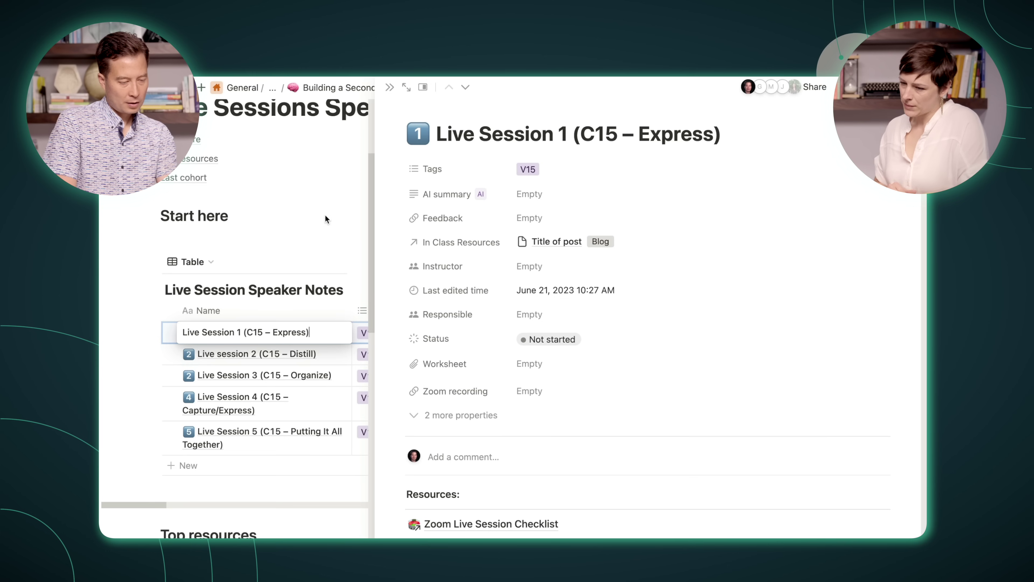
scroll(457, 403, down, 6)
key(ctrl+a)
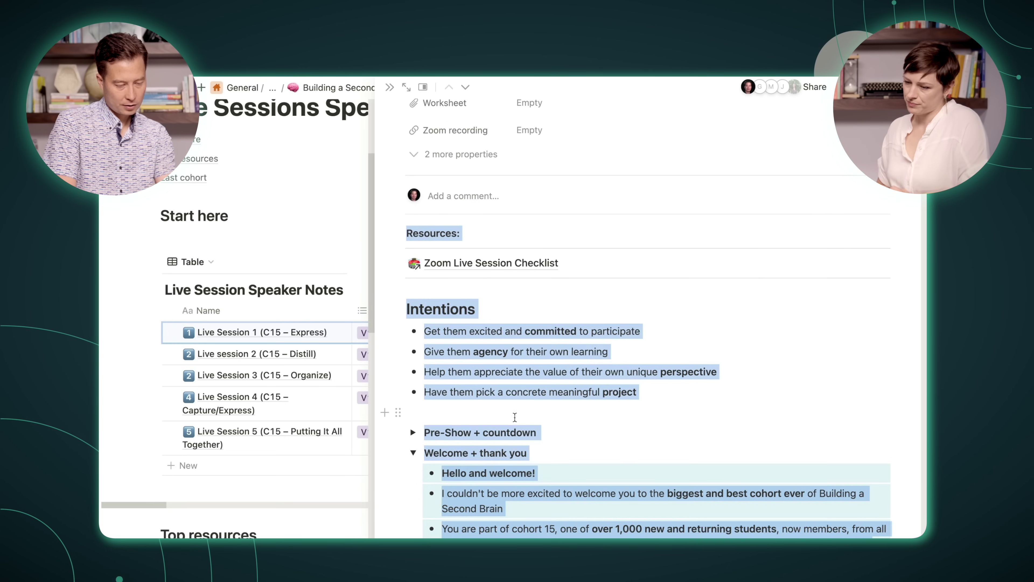
scroll(649, 462, down, 20)
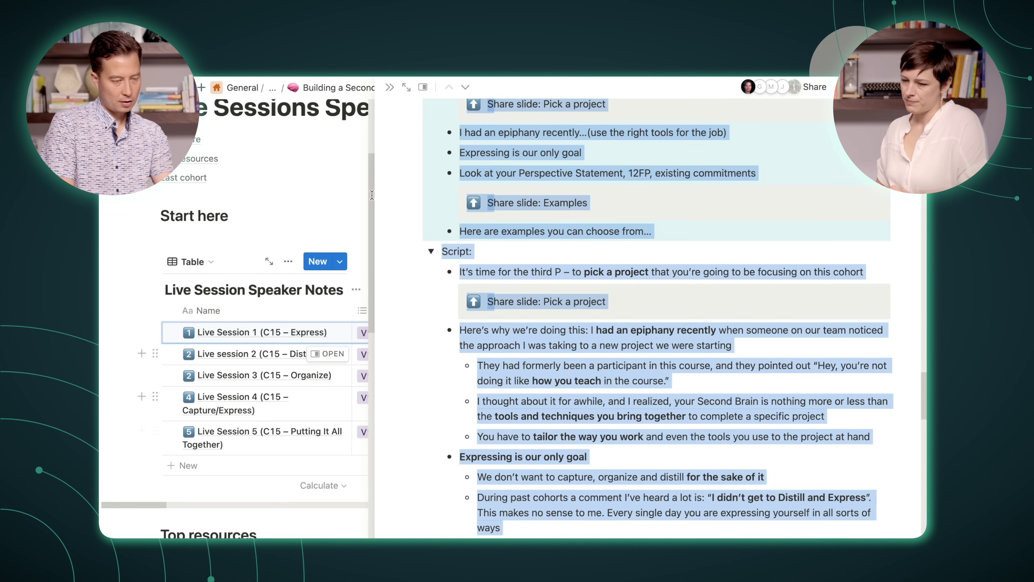
click(389, 88)
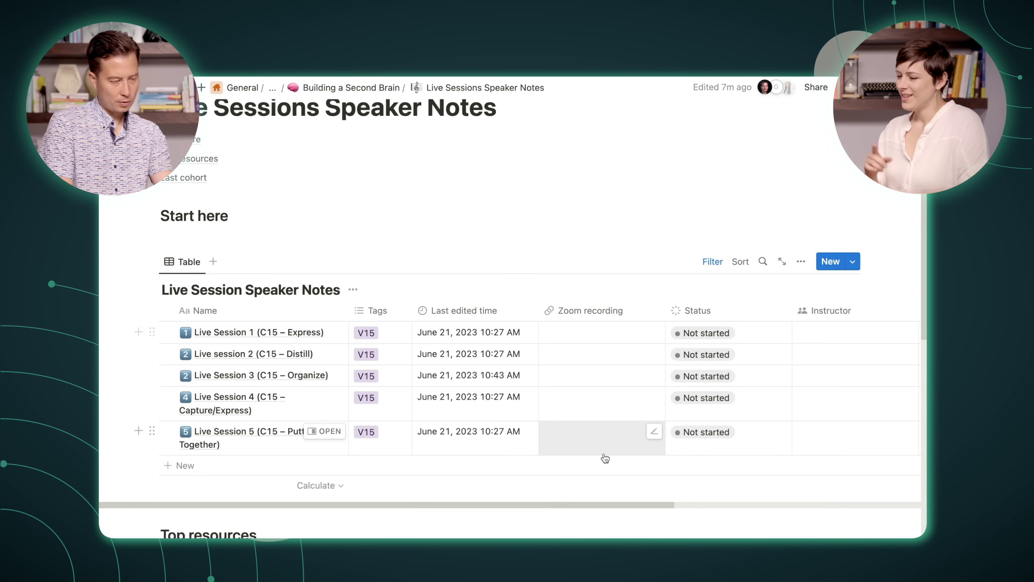
scroll(605, 457, down, 4)
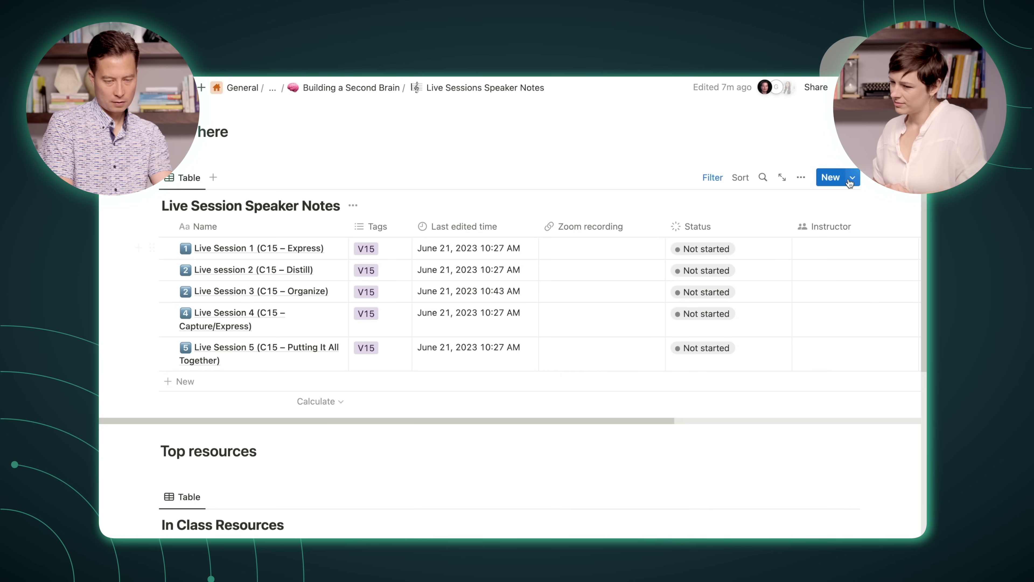
Step: Create an entry from the Live Session 5 – Express template, then edit that template
click(854, 178)
click(774, 195)
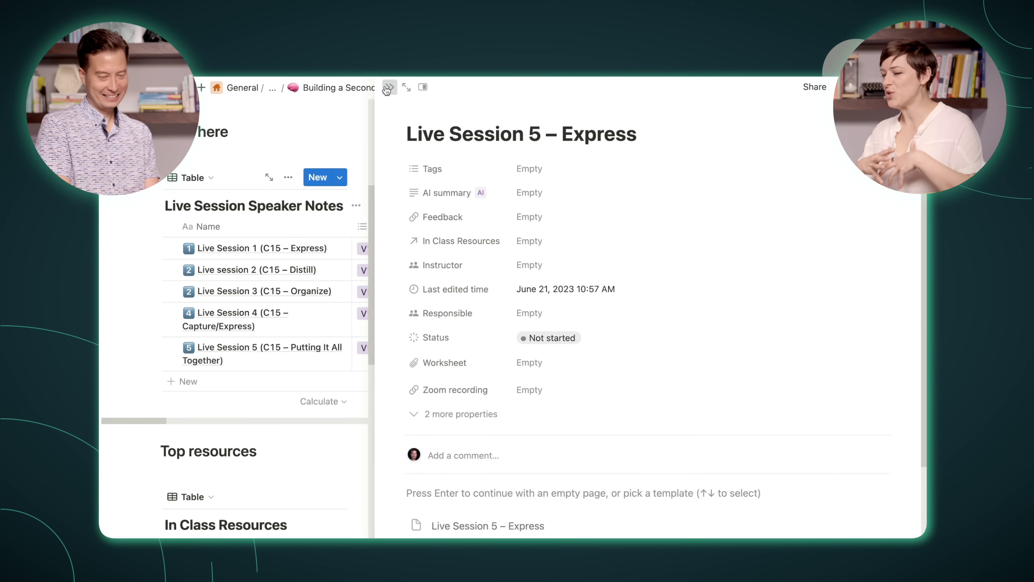
click(387, 88)
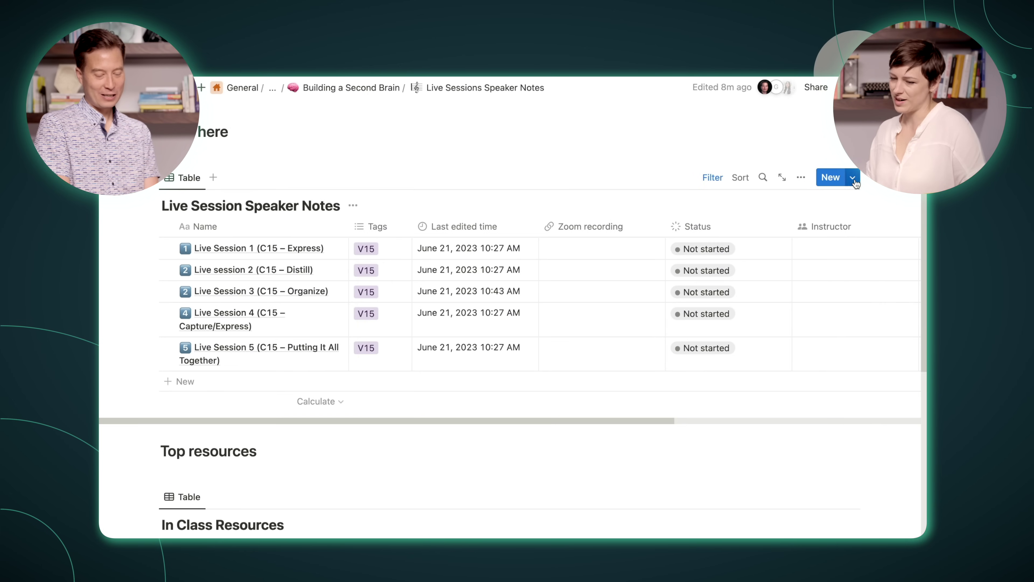
click(853, 181)
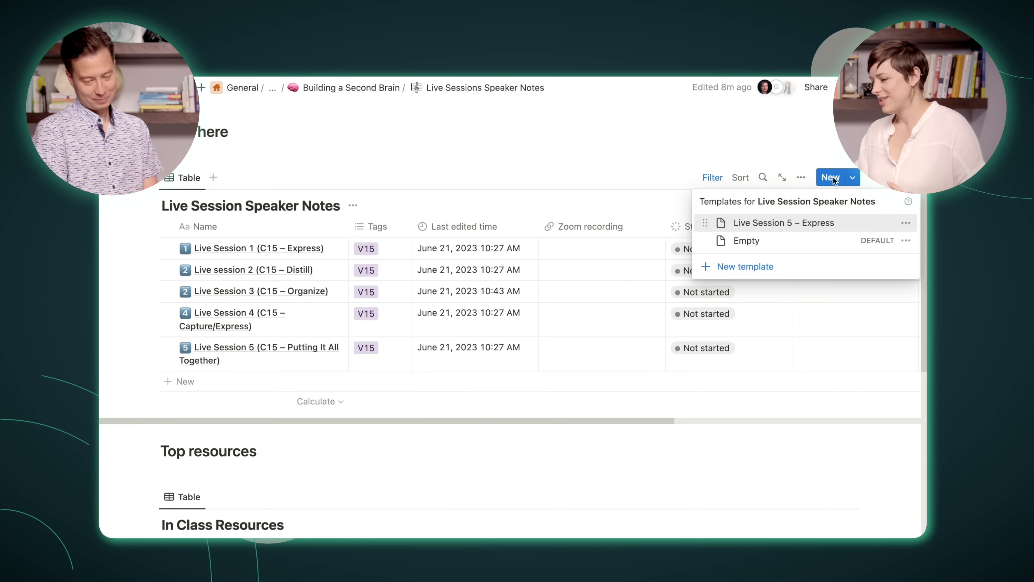
click(904, 224)
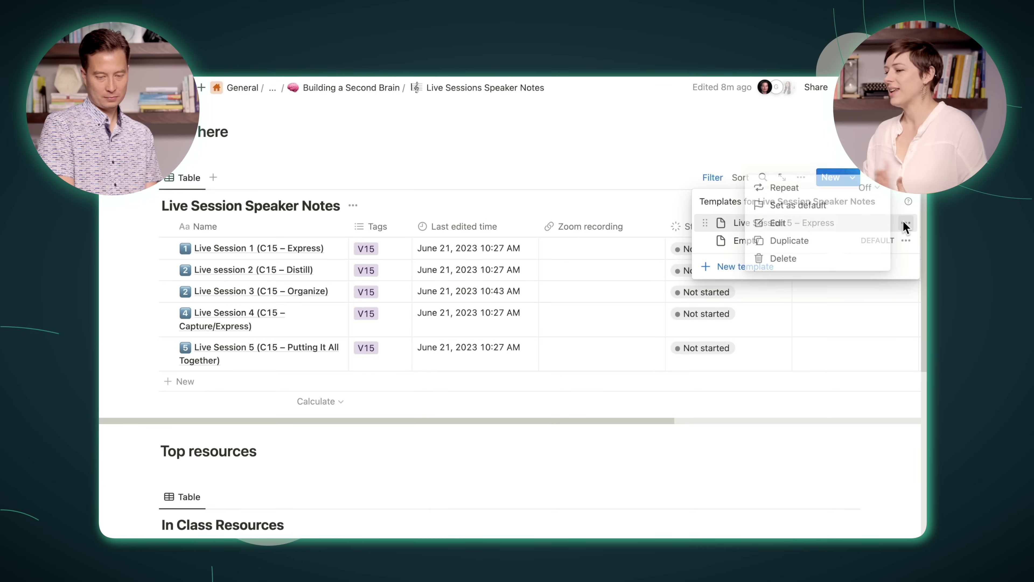
click(797, 223)
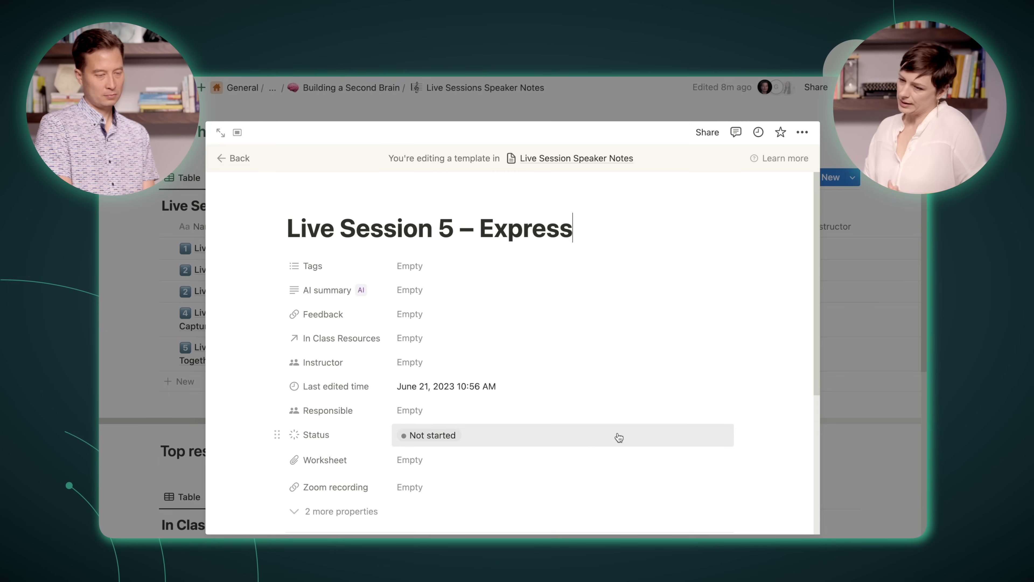
Step: Paste the Live Session 1 page link into the template's empty body
scroll(616, 434, down, 5)
click(455, 392)
text(Live Session 1 (C15 – Express))
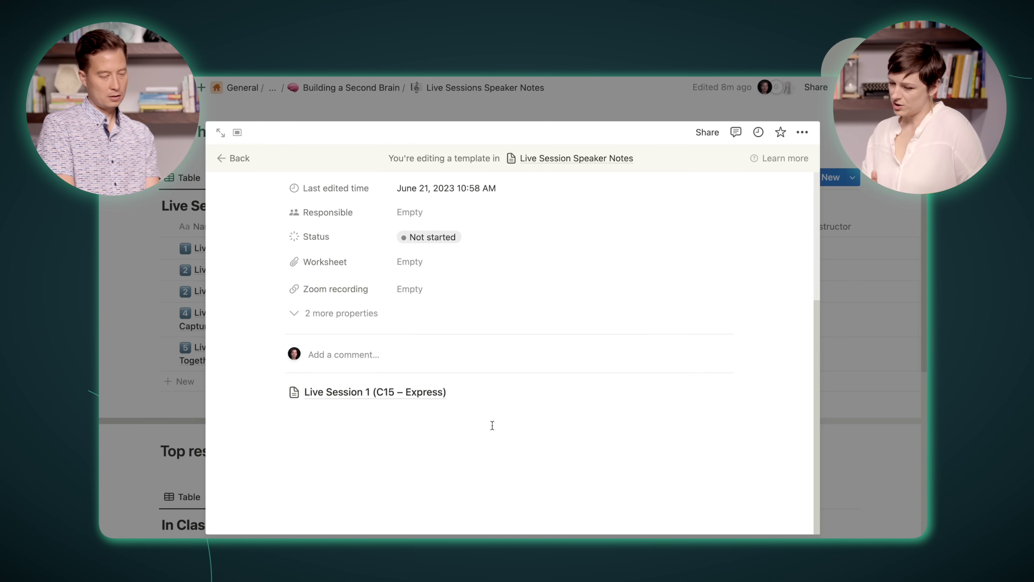
click(457, 398)
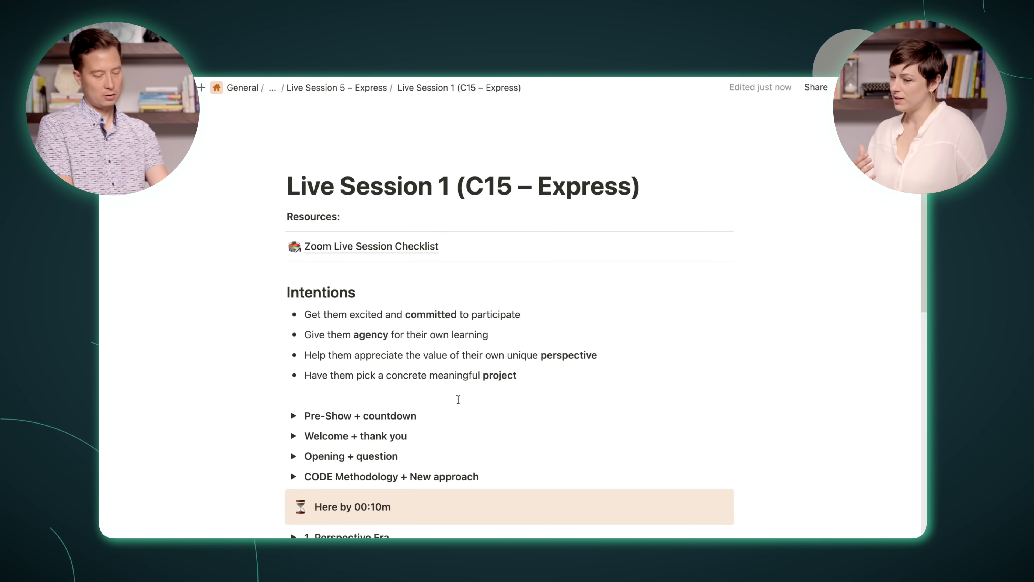
key(super+bracketleft)
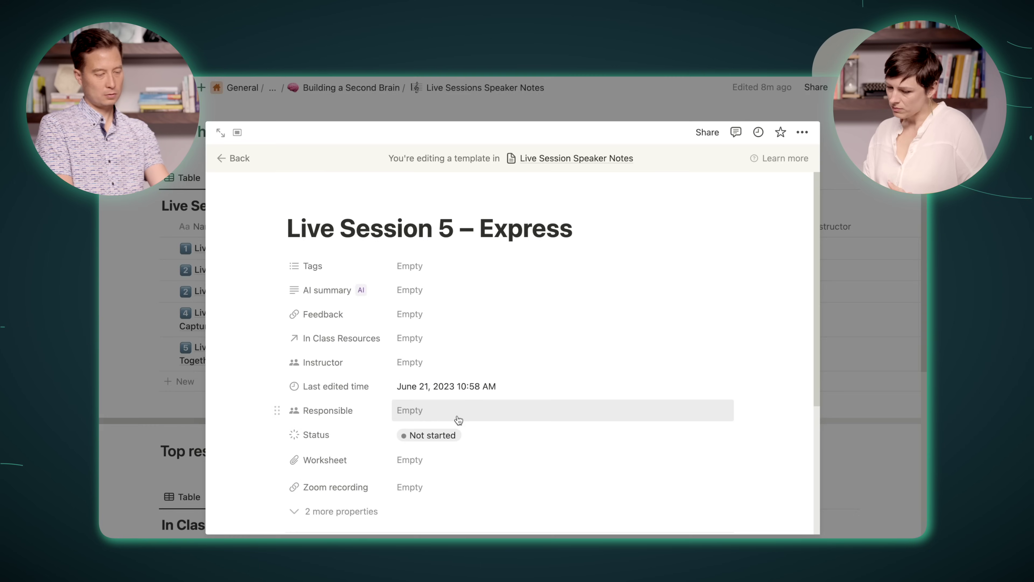
scroll(499, 459, down, 5)
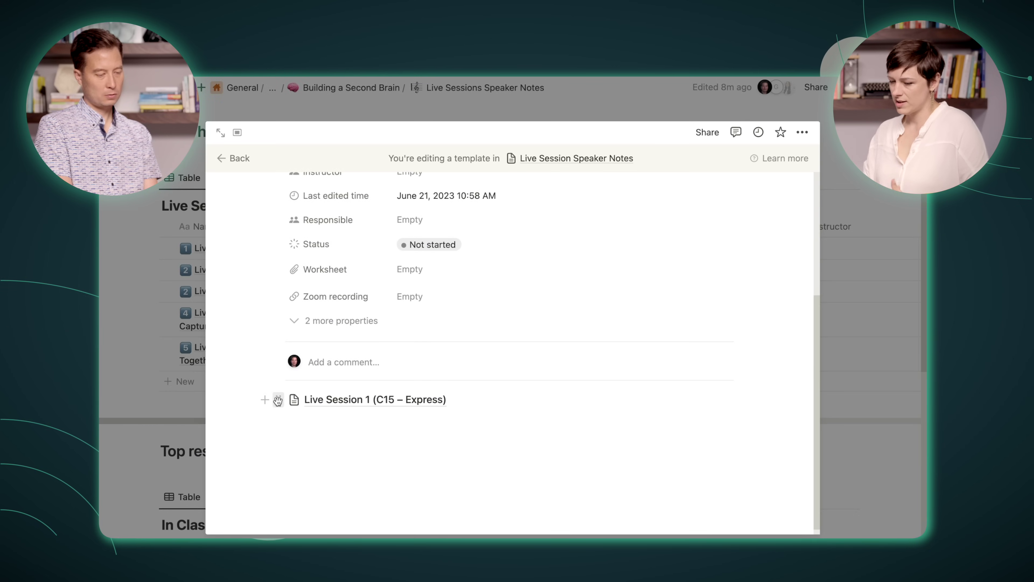
Step: Turn the embedded Live Session 1 page into inline text and review its content
click(278, 400)
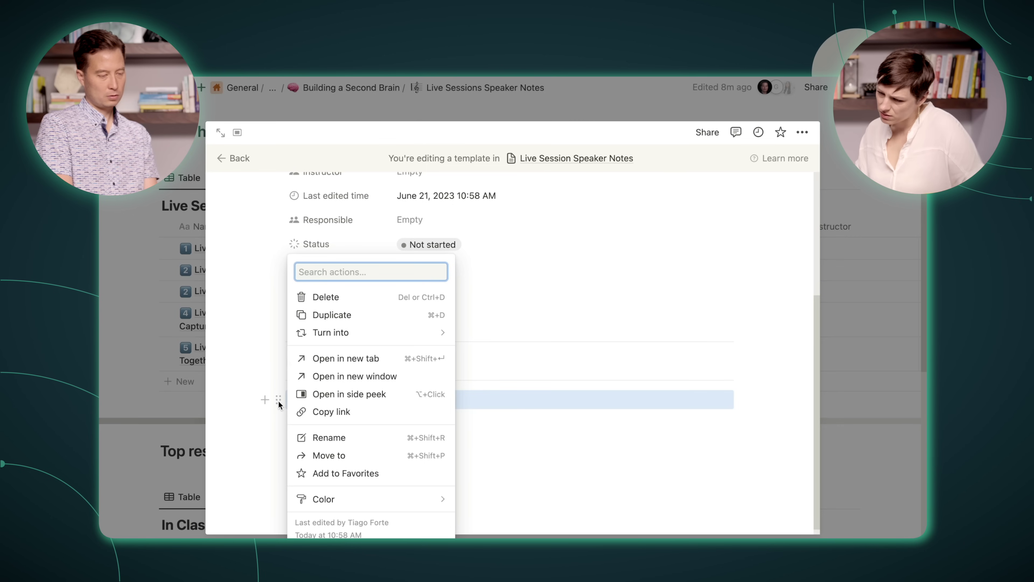
mouse_move(333, 333)
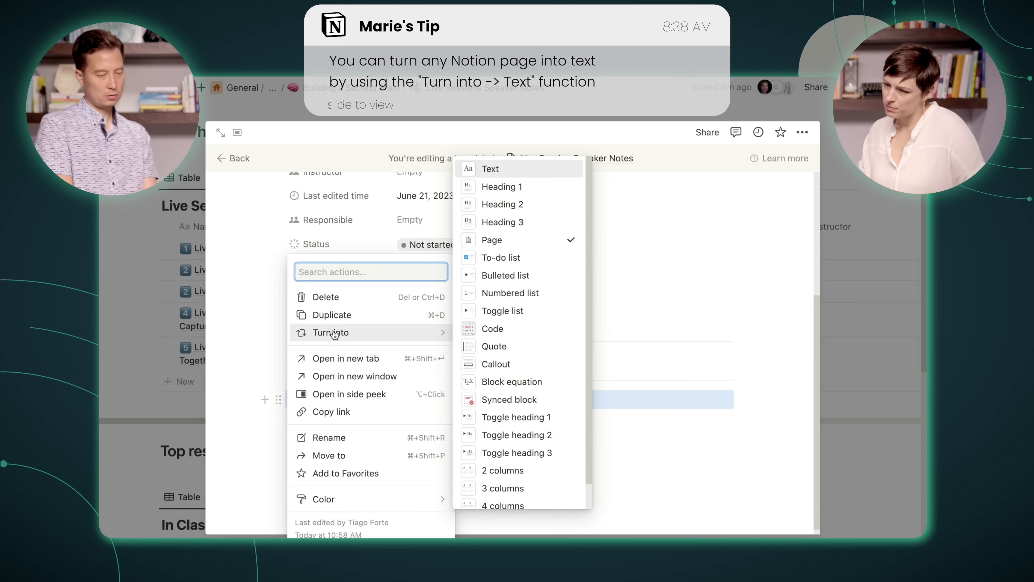
click(503, 166)
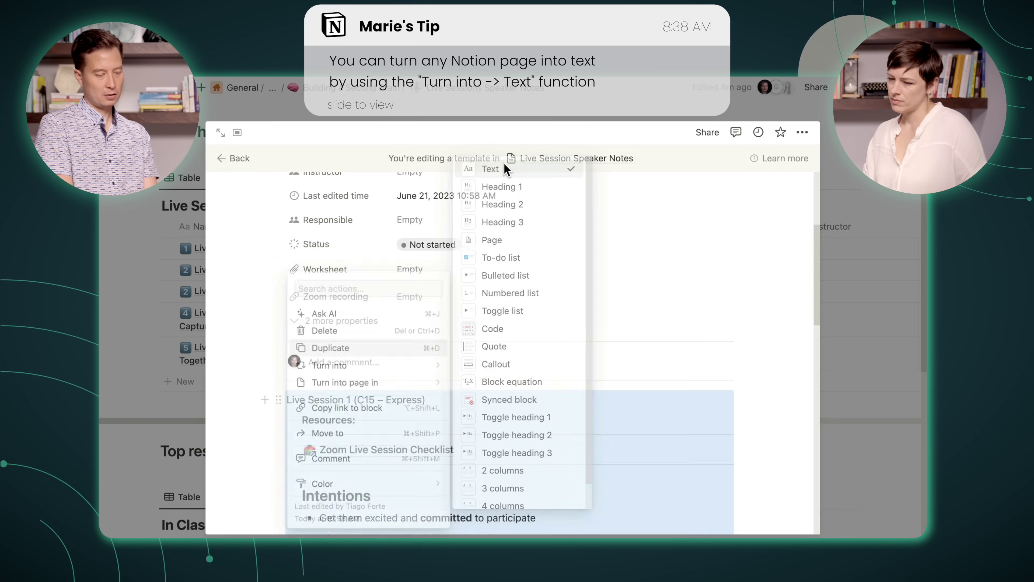
scroll(553, 474, down, 15)
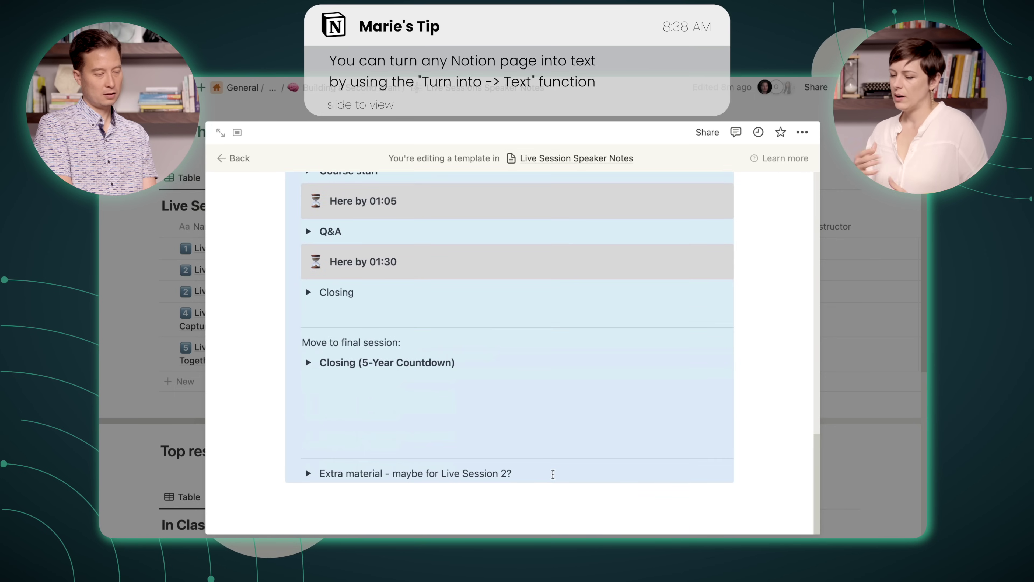
scroll(552, 474, up, 15)
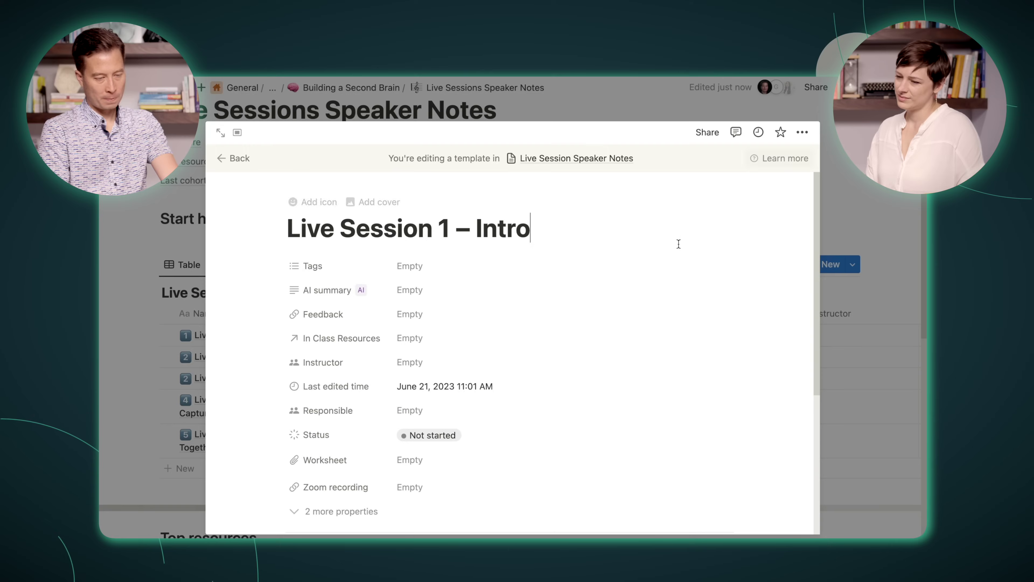
scroll(663, 275, down, 5)
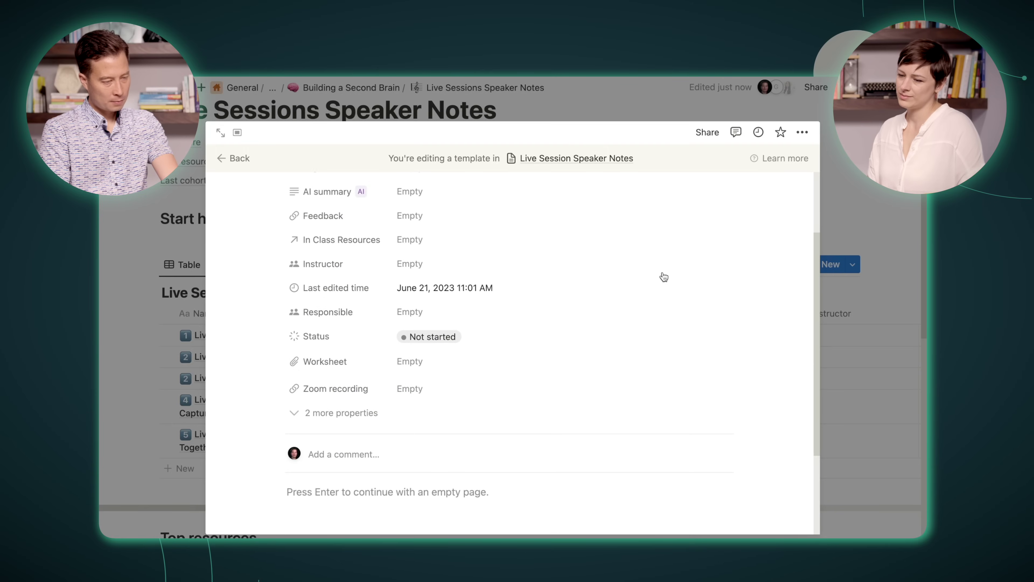
Step: Add Capture, Organize and Distill session templates, and duplicate sessions 2–5 under Start here
click(233, 159)
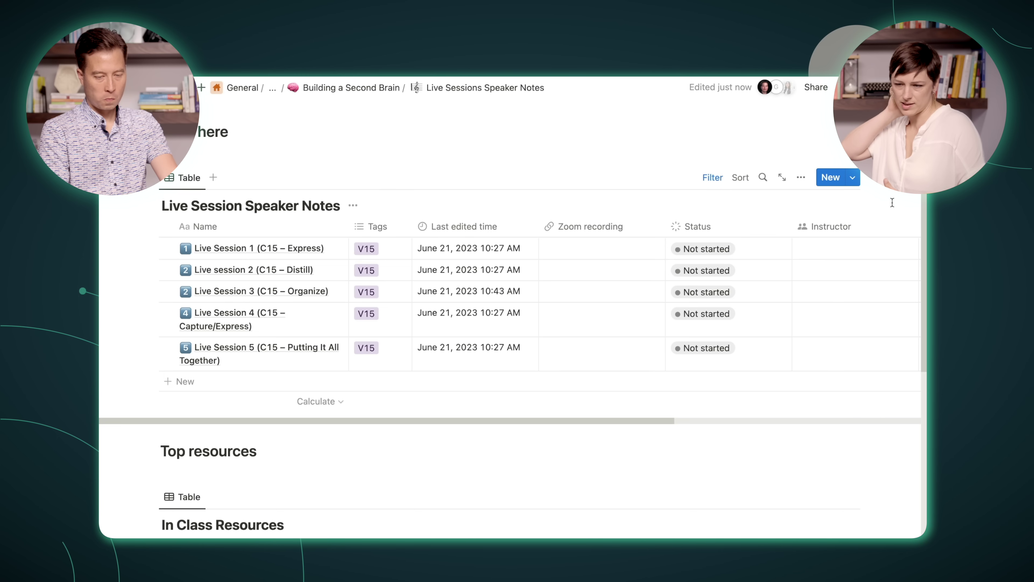
click(853, 177)
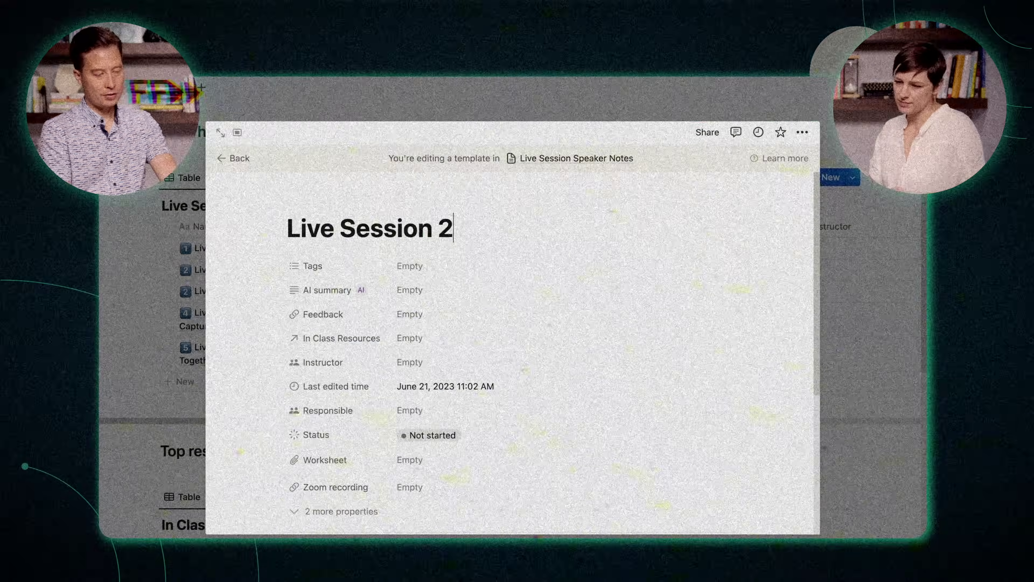
text(– Capture)
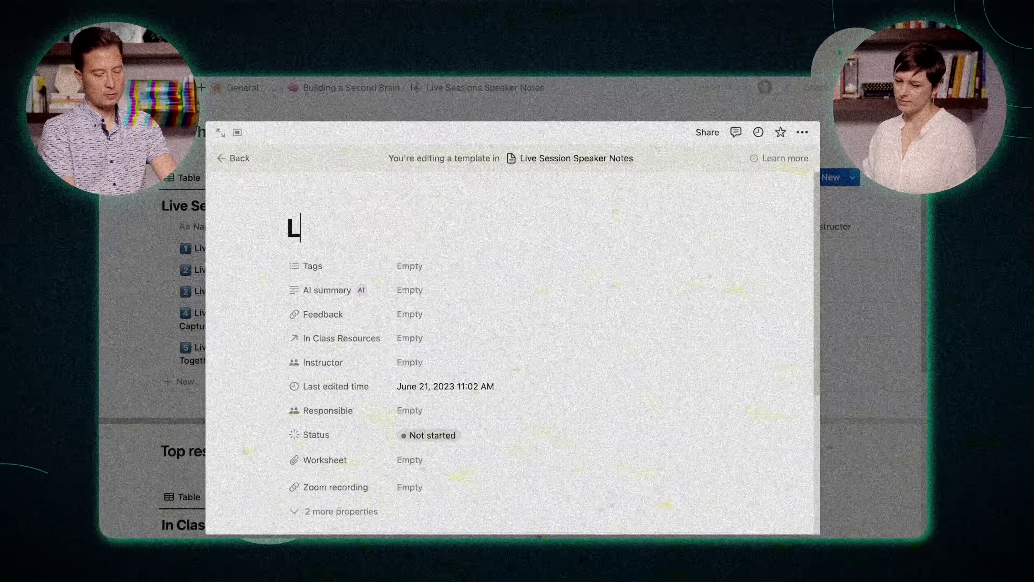
text(ive Session 4 – Distill)
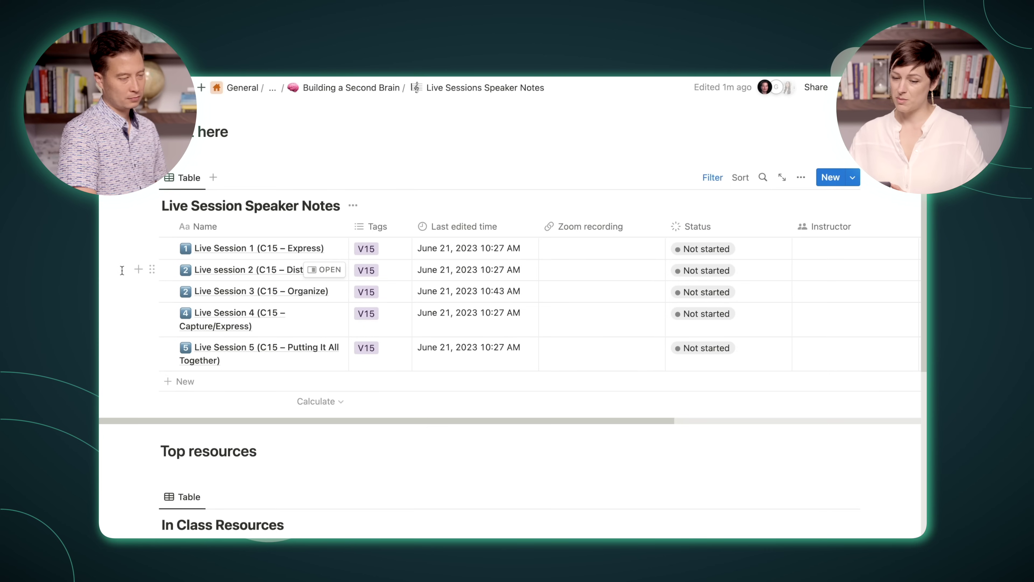
drag(149, 285, 174, 346)
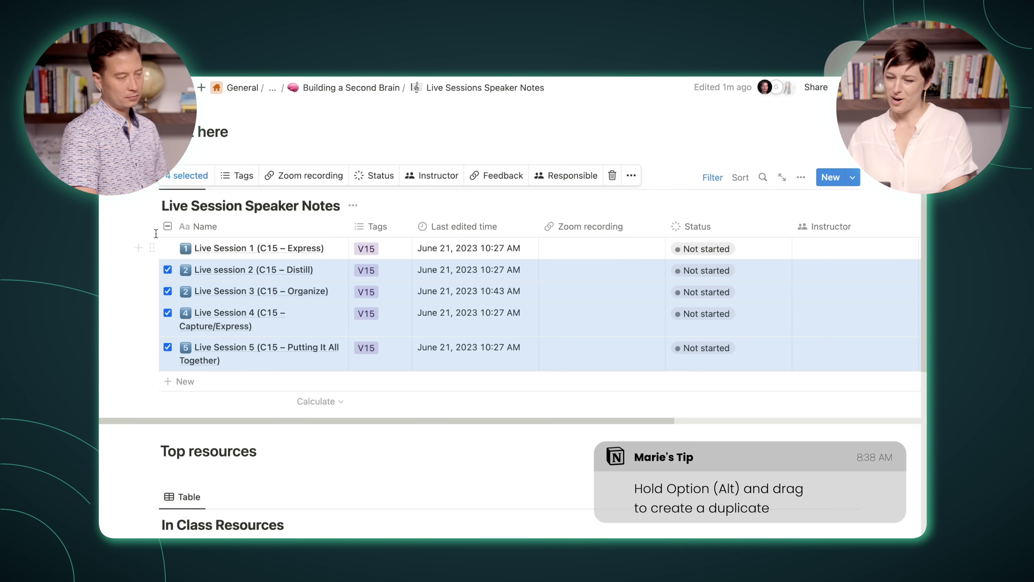
drag(149, 266, 178, 148)
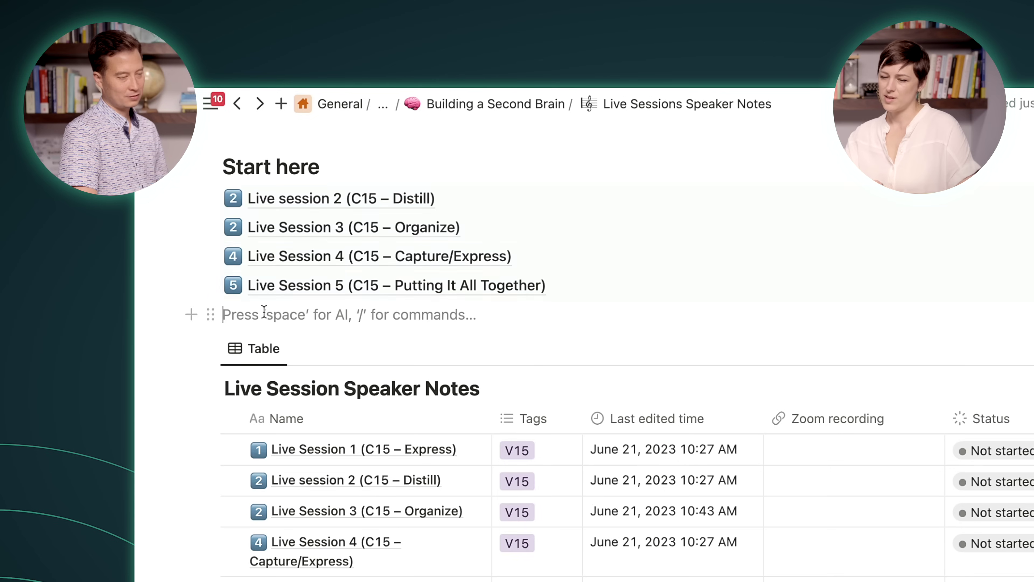
Step: Move the Live Session 5 page into the Live Session 5 – Express template
click(209, 285)
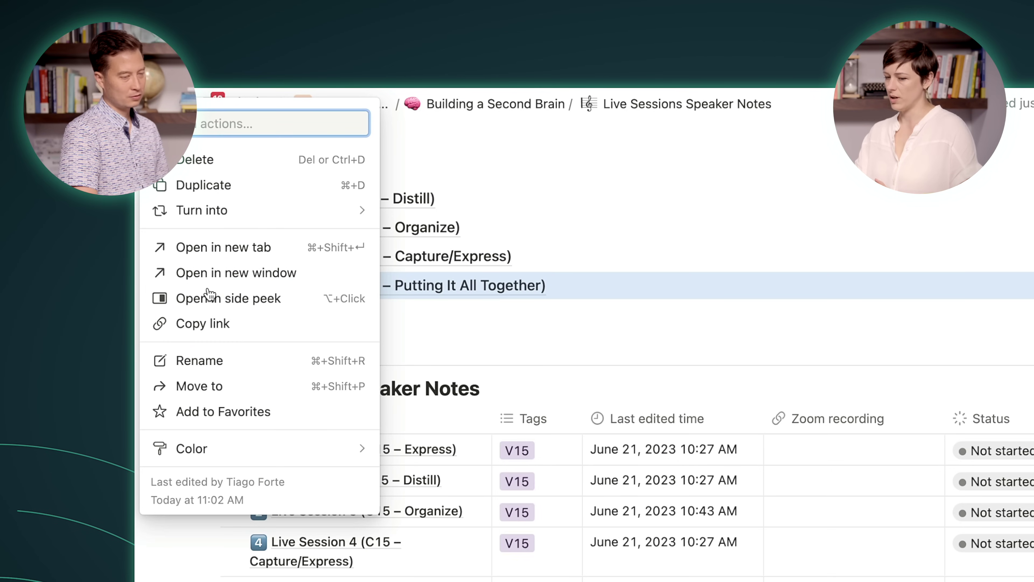
click(192, 389)
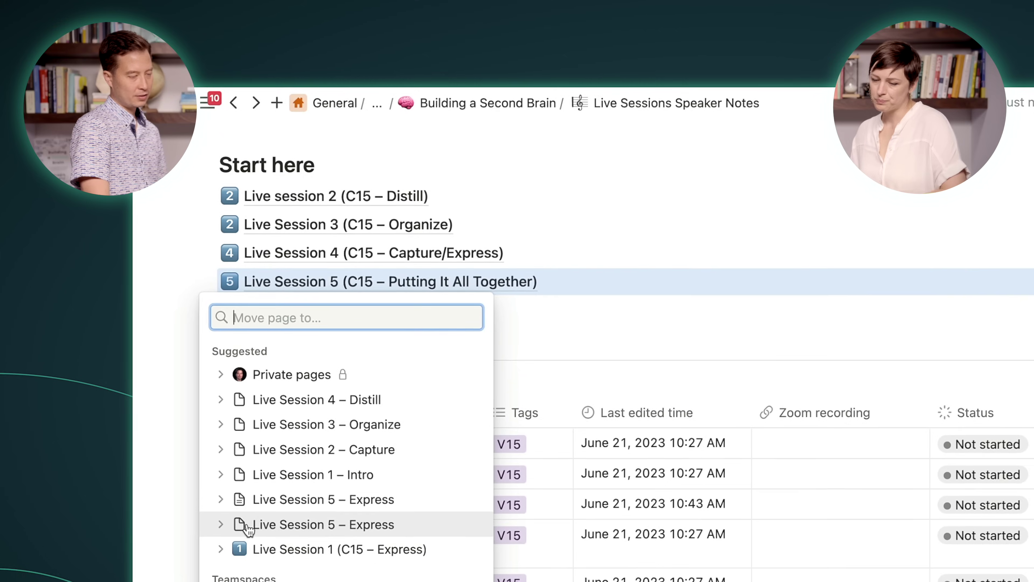
click(235, 501)
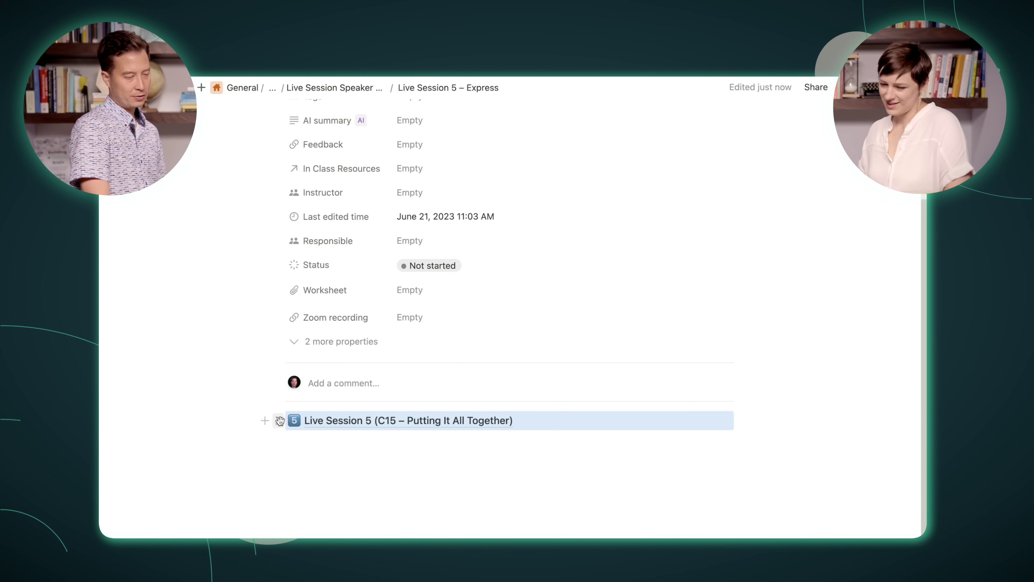
Step: Turn the moved Live Session 5 page into inline text and select its title line
mouse_move(335, 354)
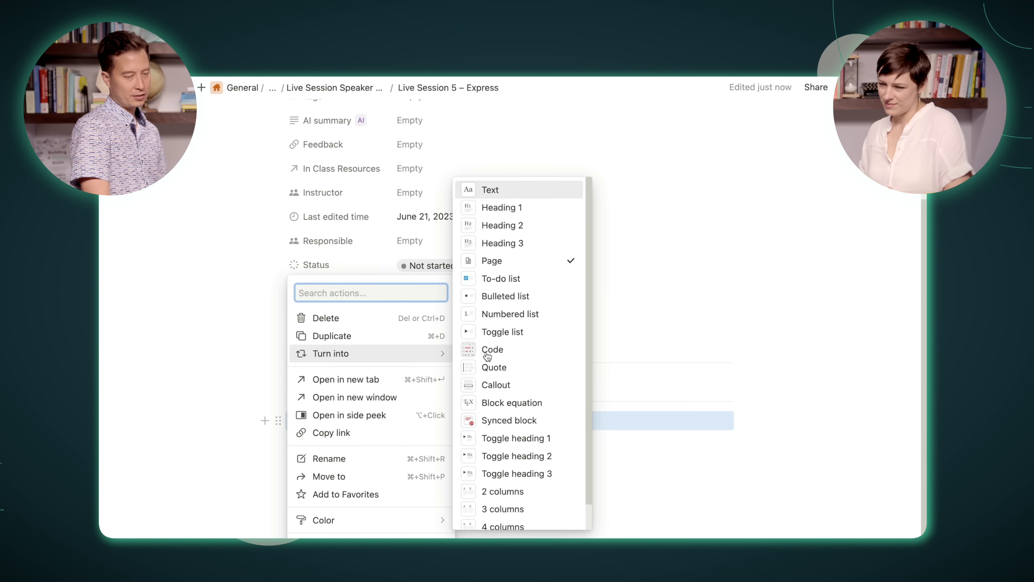
click(488, 191)
scroll(499, 511, down, 15)
scroll(500, 511, up, 20)
scroll(443, 401, down, 8)
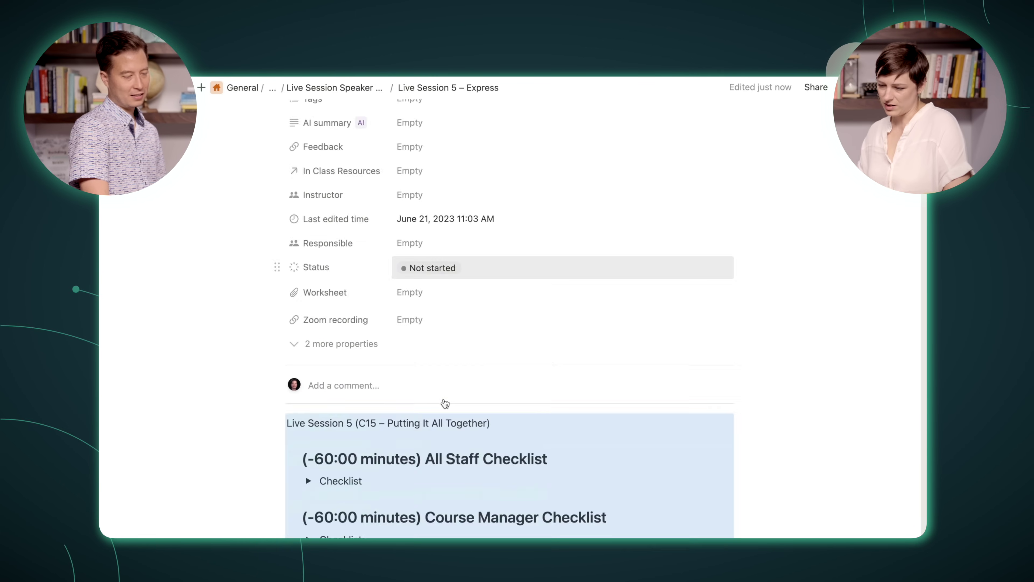
scroll(455, 261, up, 3)
triple_click(386, 284)
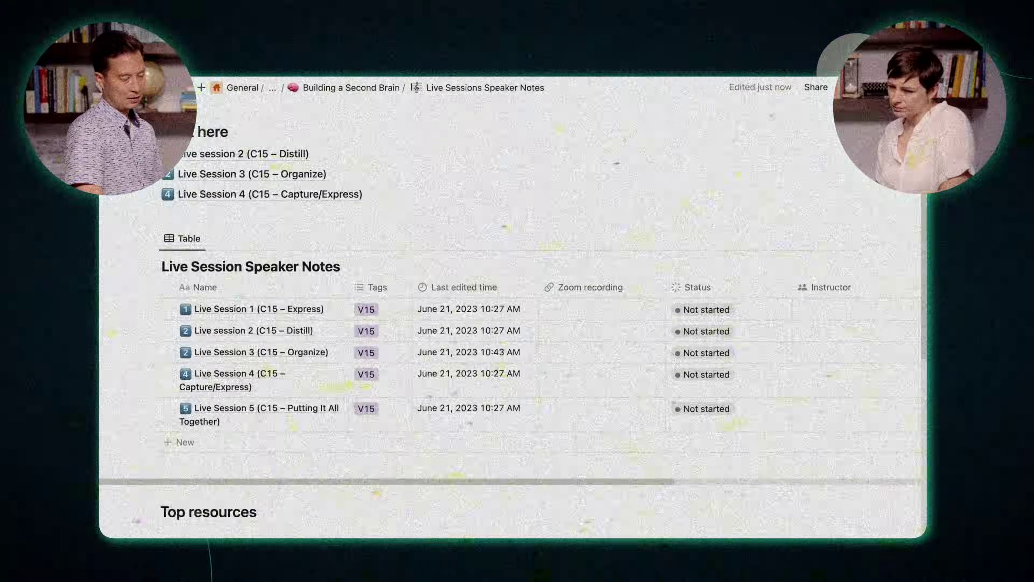
Step: Move the Live session 2 page into the Live Session 4 – Distill template
scroll(154, 243, up, 3)
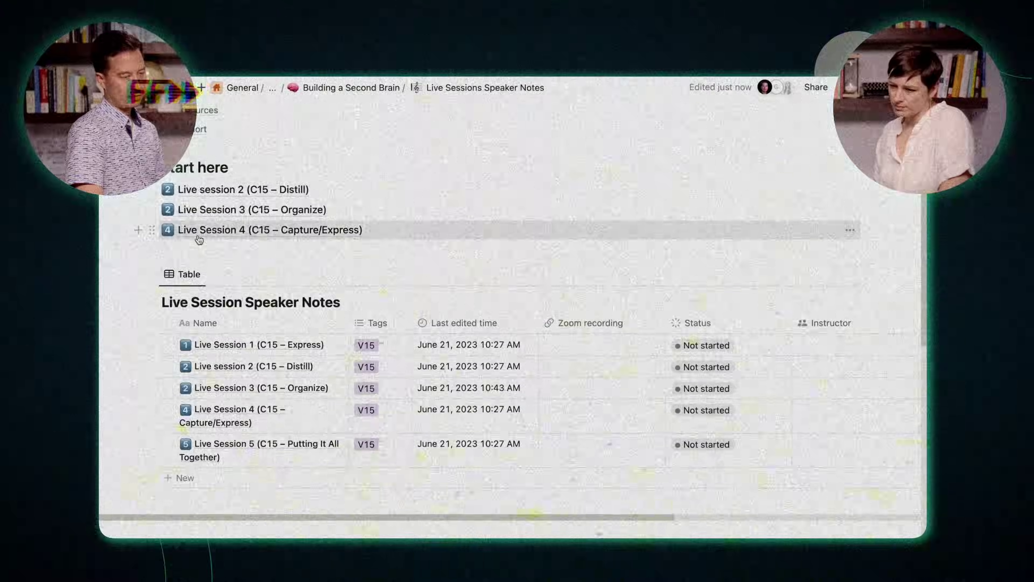
click(154, 243)
key(Escape)
click(152, 203)
click(139, 280)
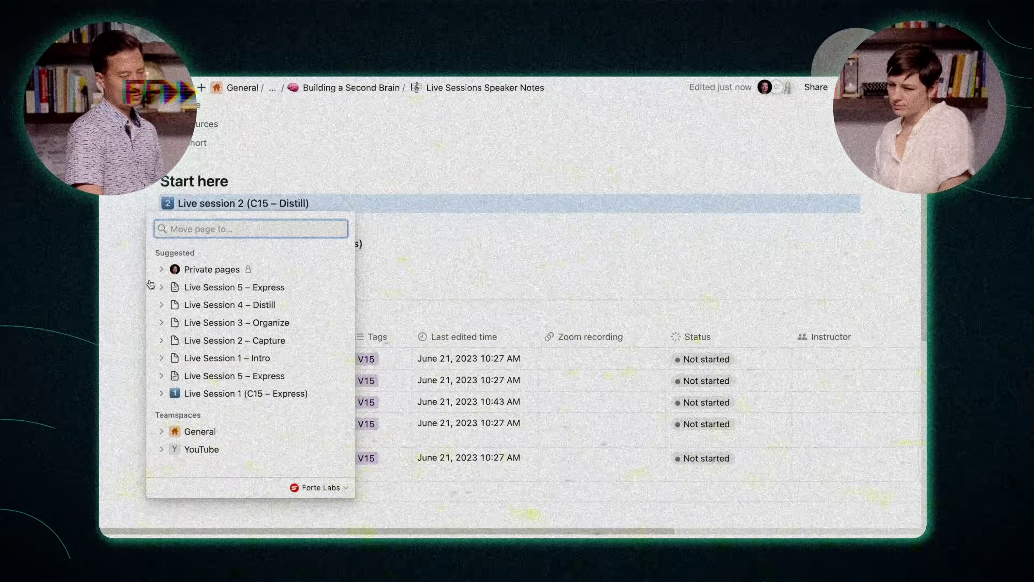
click(231, 305)
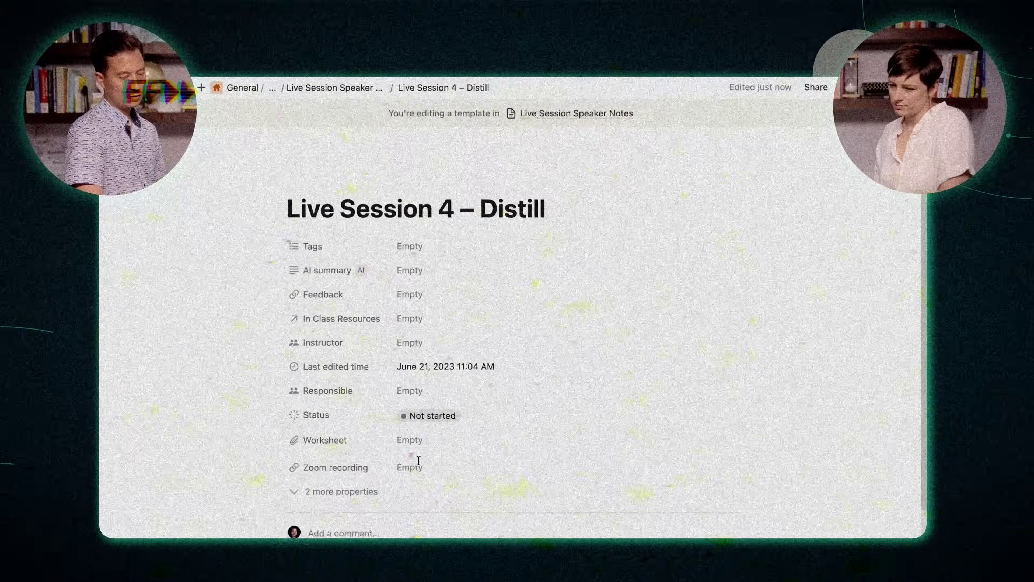
Step: Turn the moved Live session 2 page into inline text and delete its title line
scroll(418, 461, down, 3)
click(278, 463)
mouse_move(152, 359)
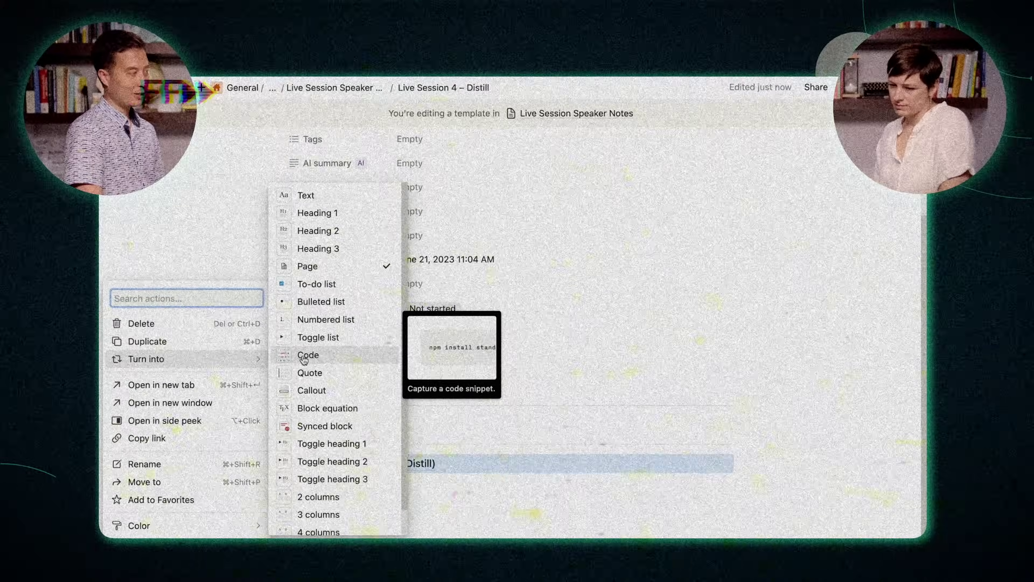
click(320, 200)
scroll(574, 494, down, 2)
key(BackSpace)
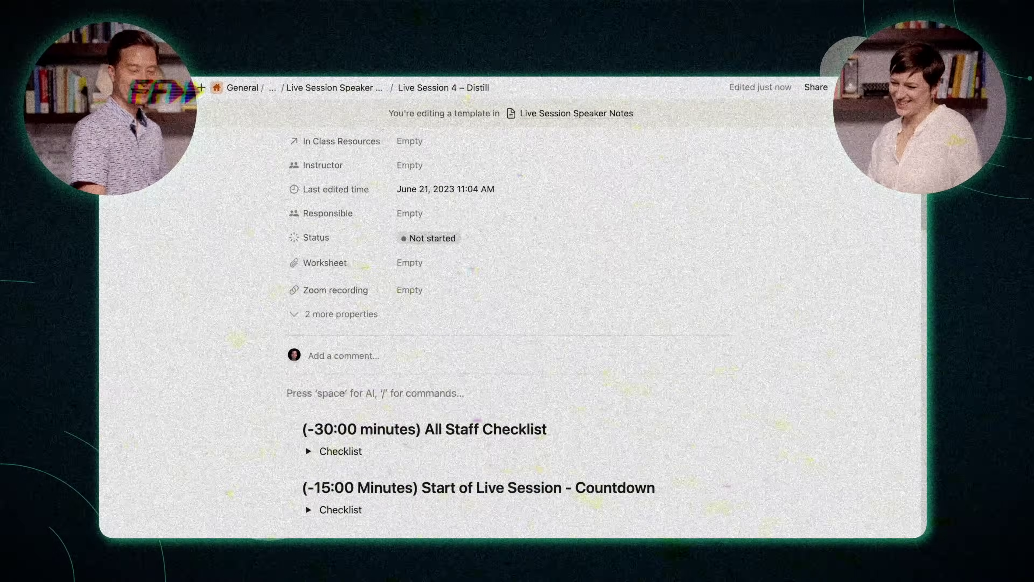
scroll(517, 285, up, 10)
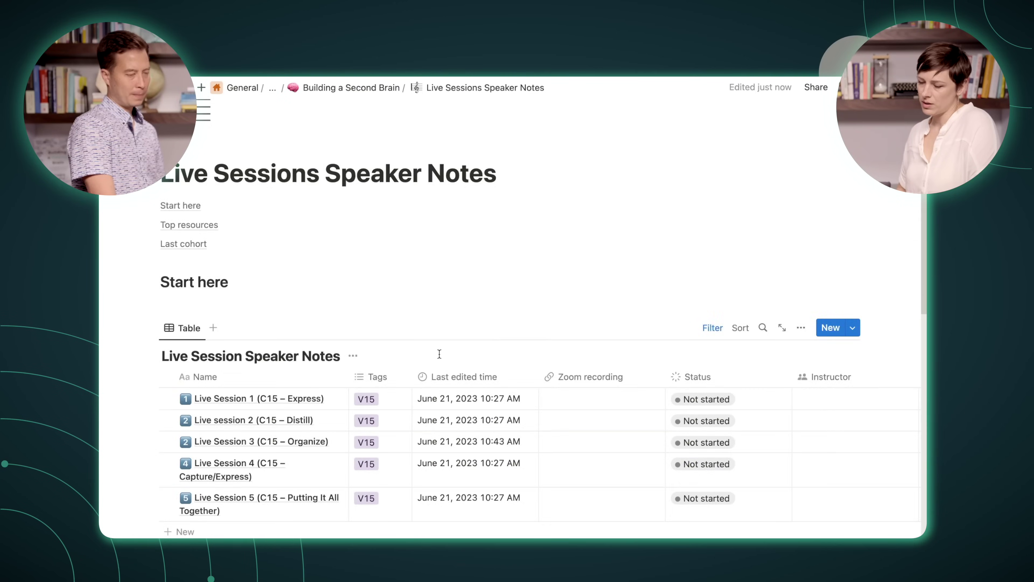
scroll(440, 354, down, 4)
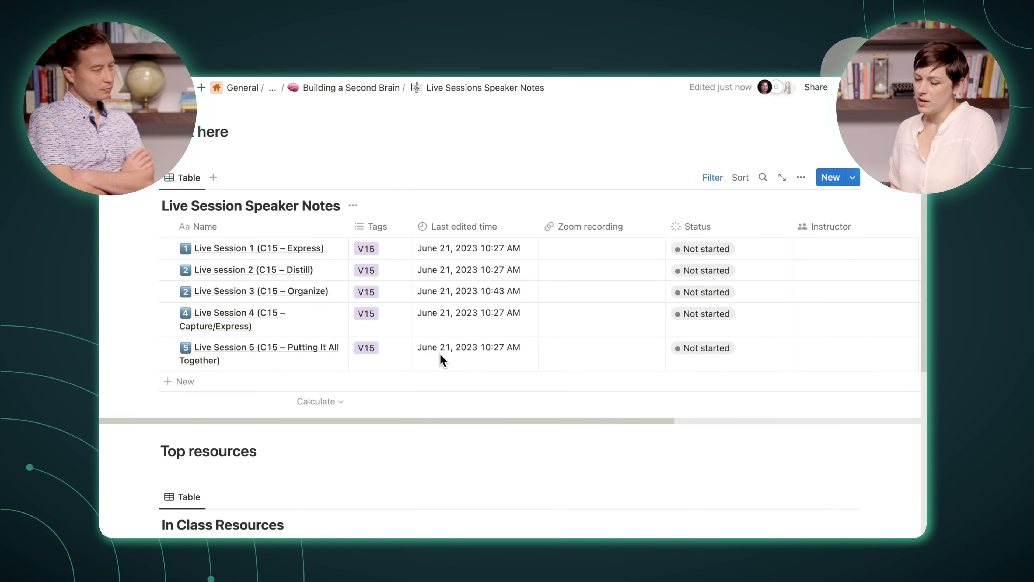